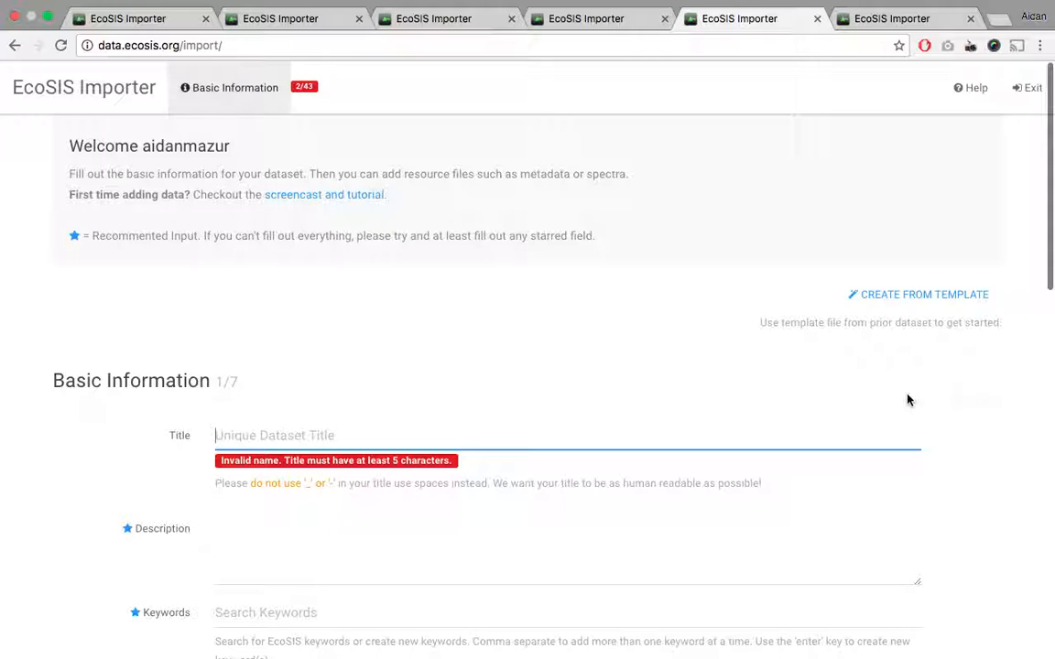
# - Set the dataset title to "Fresh Leaf Spectra to Estimate Leaf Morphology and Biochemistry for Northern Temperate Forests."
pyautogui.write('Fresh Leaf Spectra to Estimate Leaf Morphology and Biochemistry for Northern Temperate Forests.')
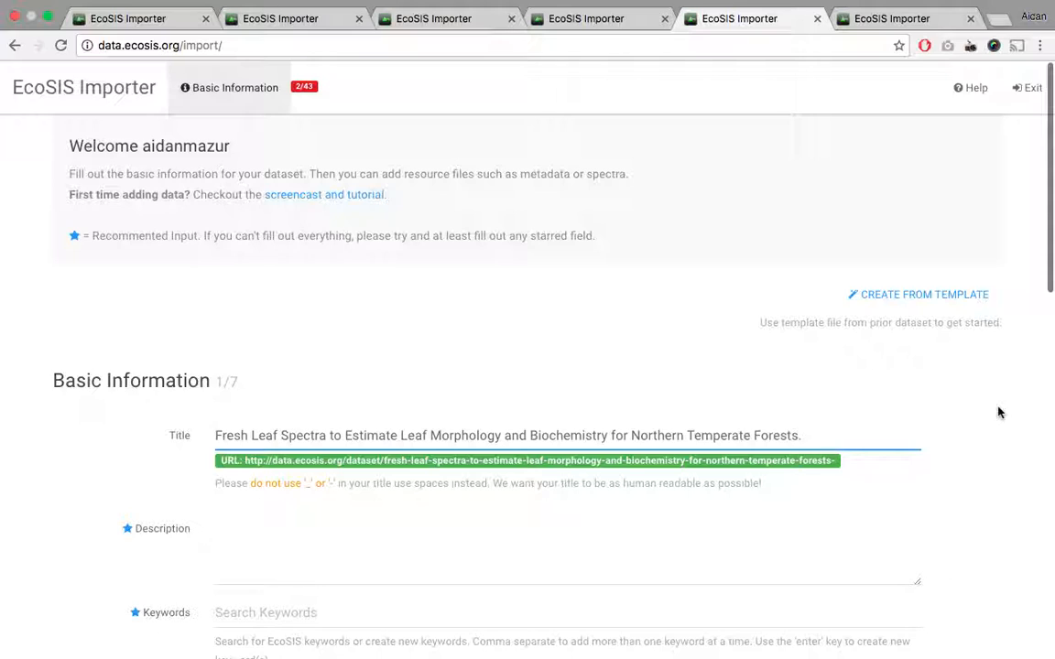
pyautogui.scroll(-1, 999, 413)
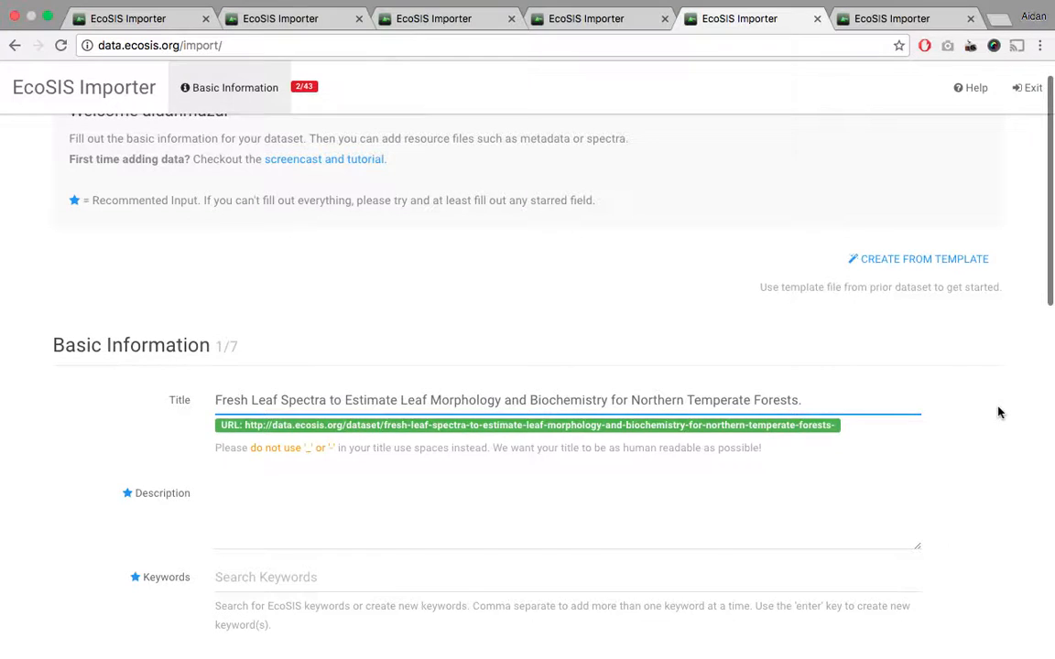
# - In the preceding importer form with the description filled in, add the keywords carbon, cellulose and nitrogen
pyautogui.hotkey('ctrl', 'shift', 'Tab')
pyautogui.scroll(-3, 1030, 393)
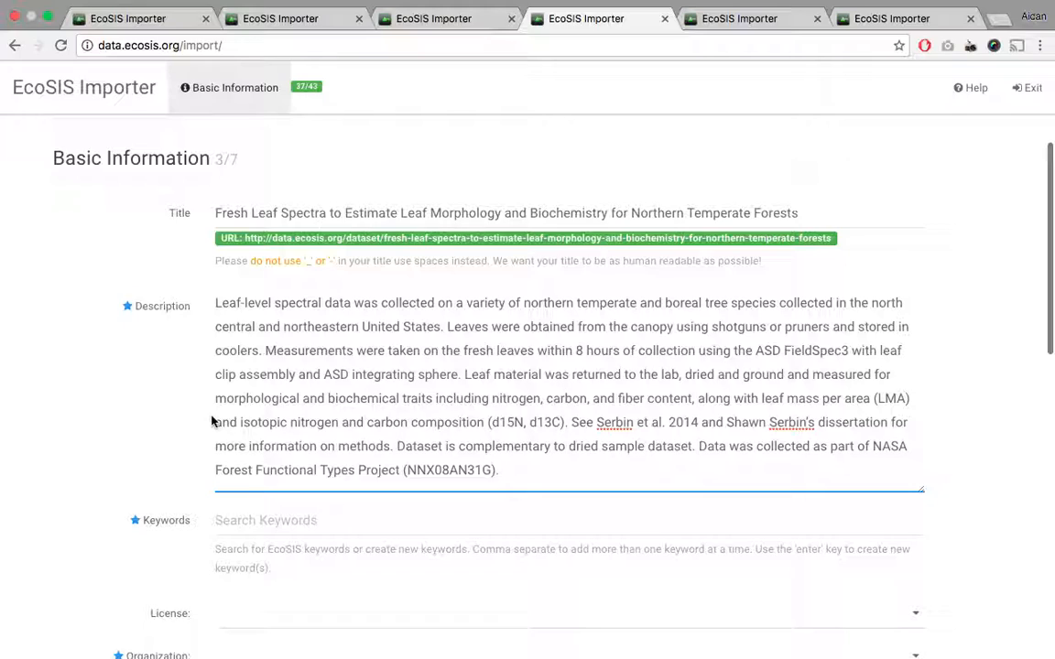
pyautogui.click(272, 303)
pyautogui.scroll(-5, 1027, 417)
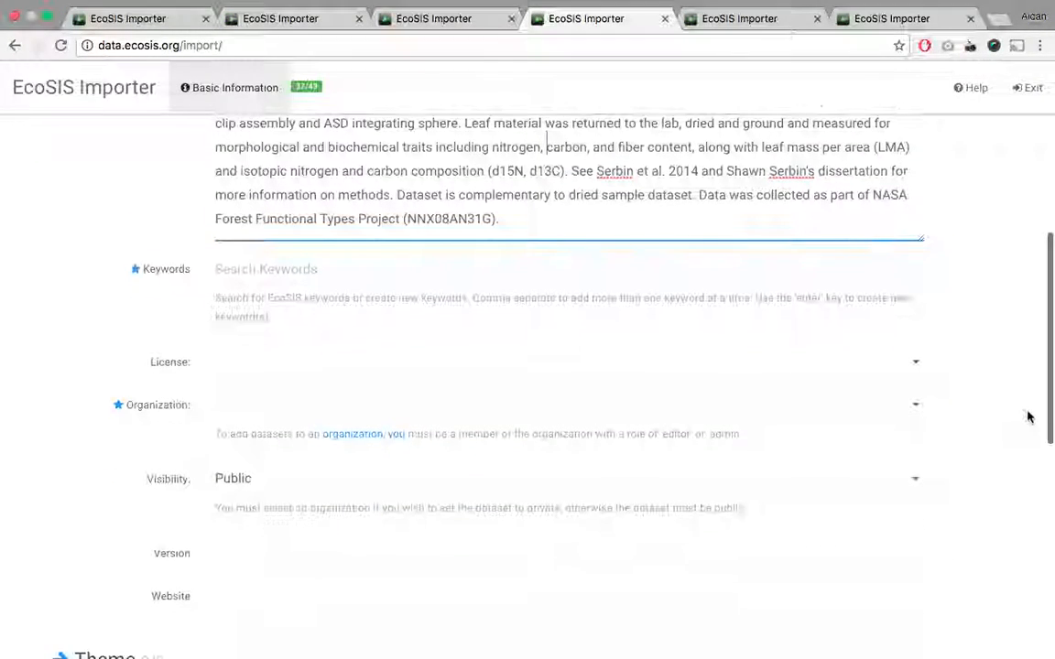
pyautogui.scroll(-1, 1027, 417)
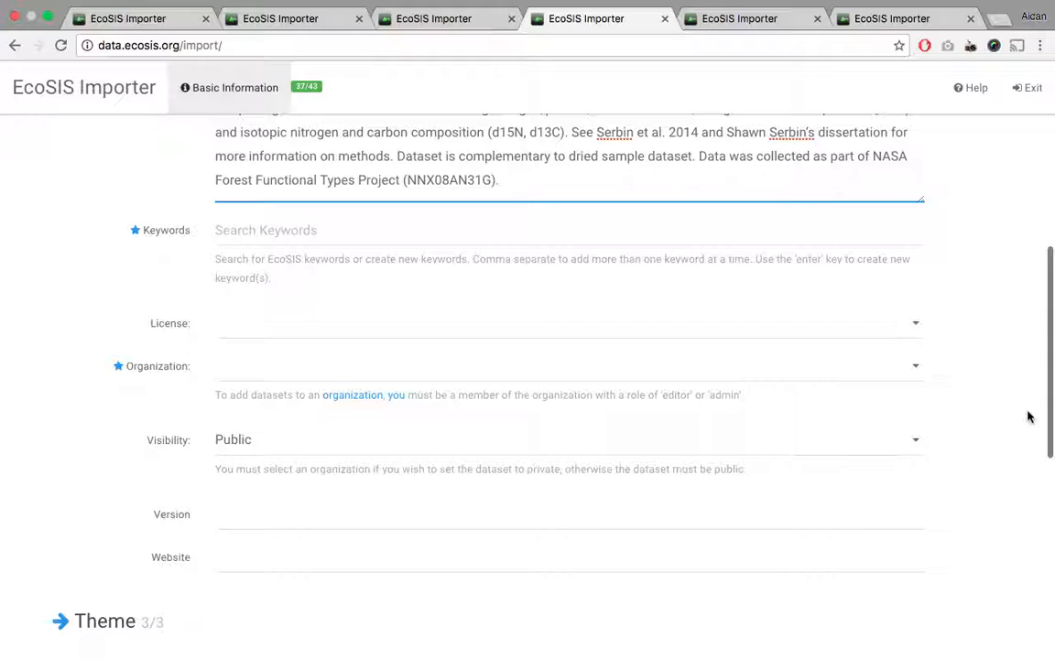
pyautogui.click(688, 235)
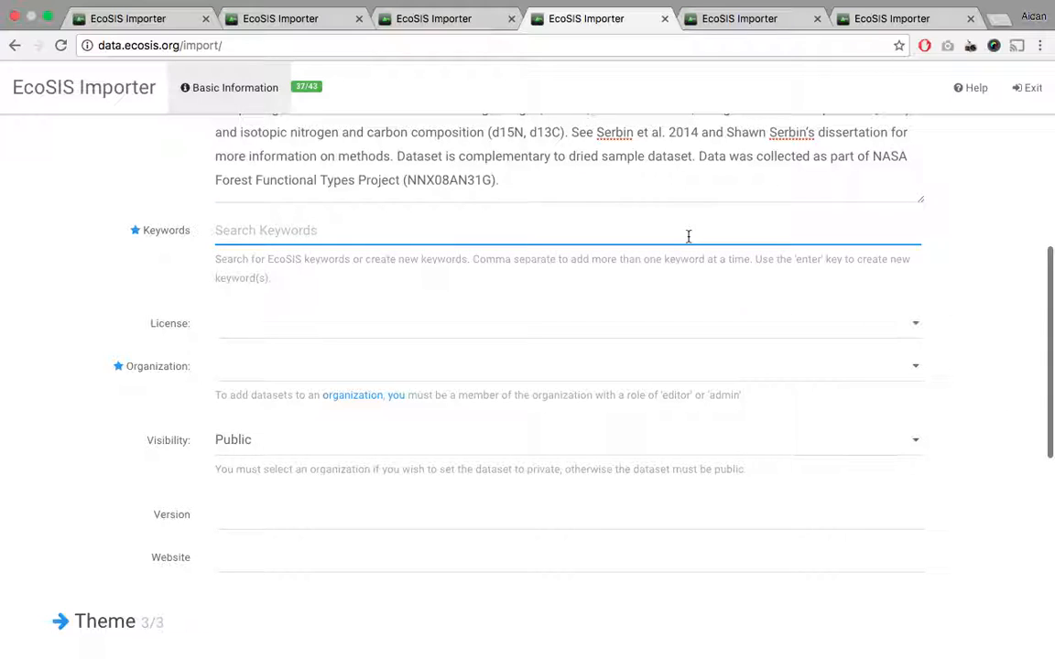
pyautogui.write('carbon')
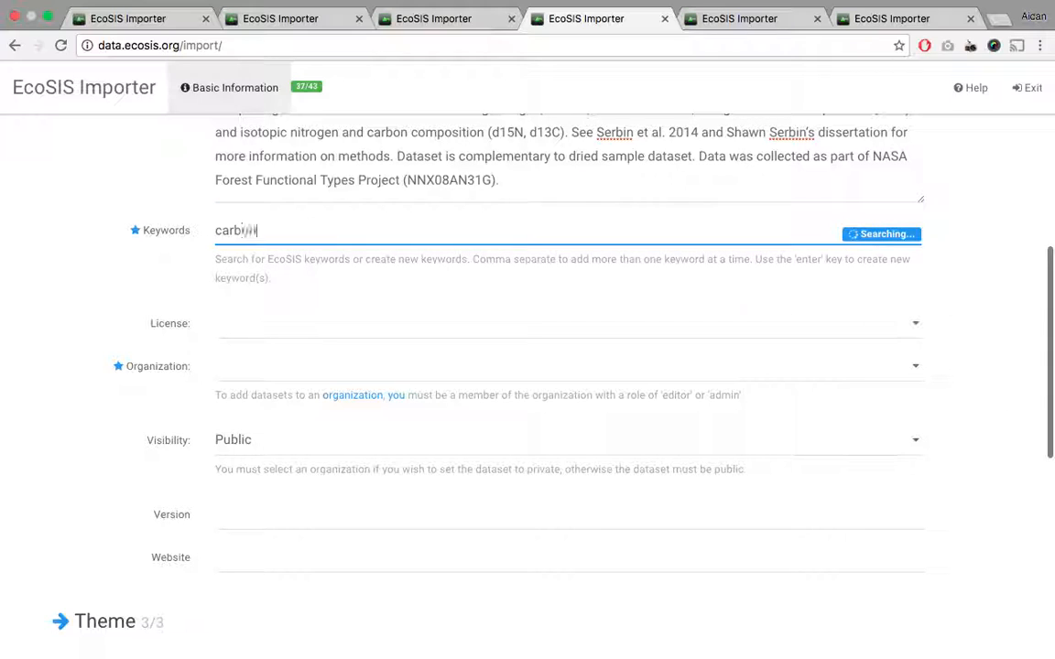
pyautogui.press('Return')
pyautogui.write('cellulo')
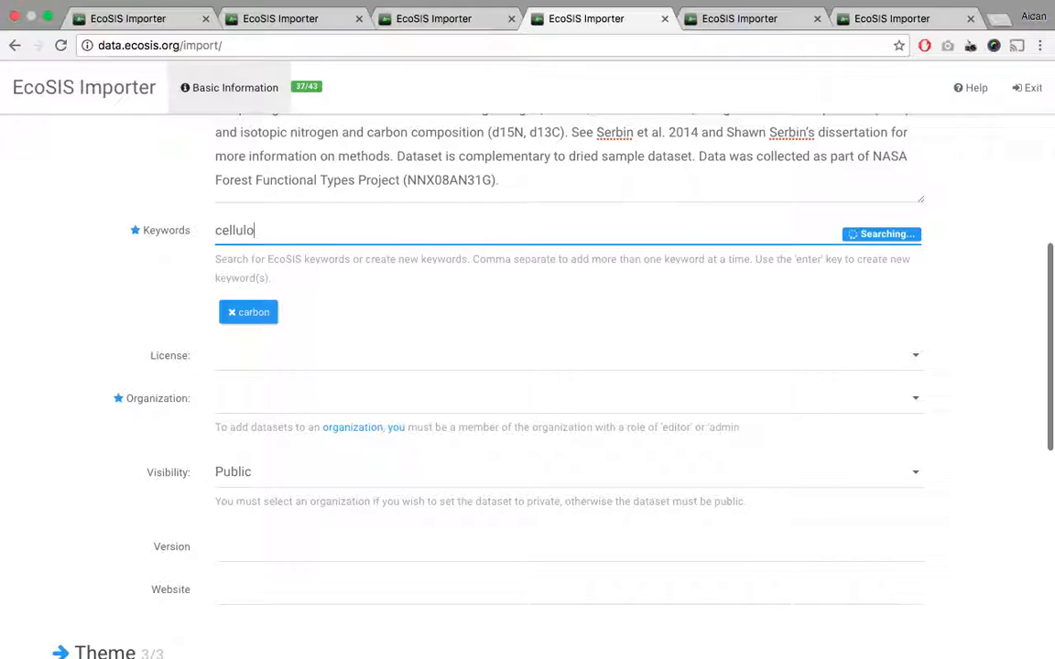
pyautogui.write('se')
pyautogui.press('Return')
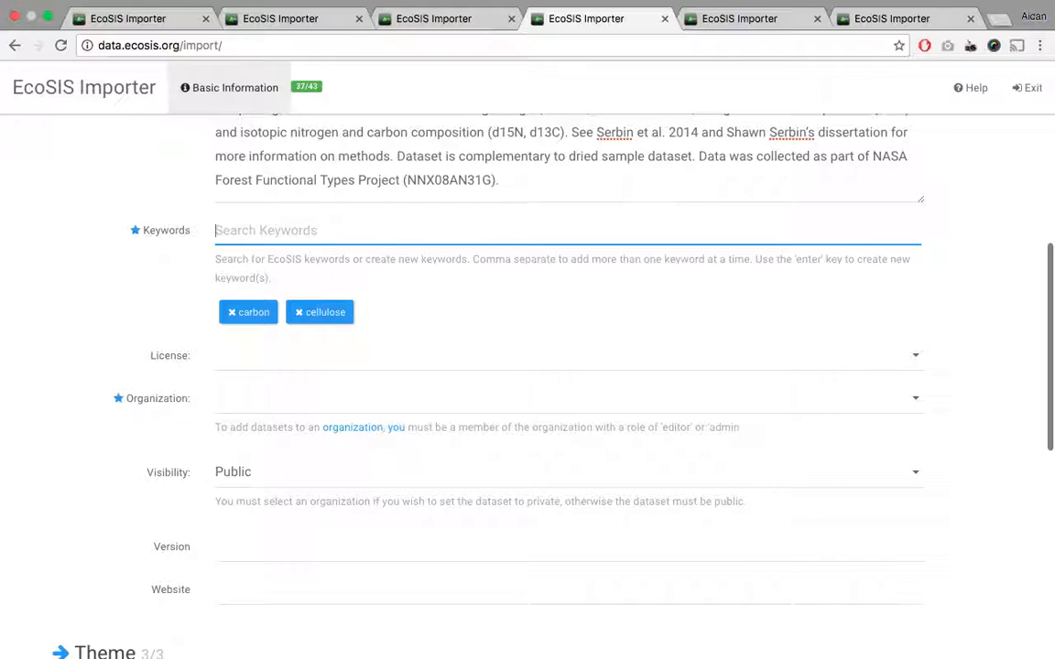
pyautogui.write('nitrogen')
pyautogui.press('Return')
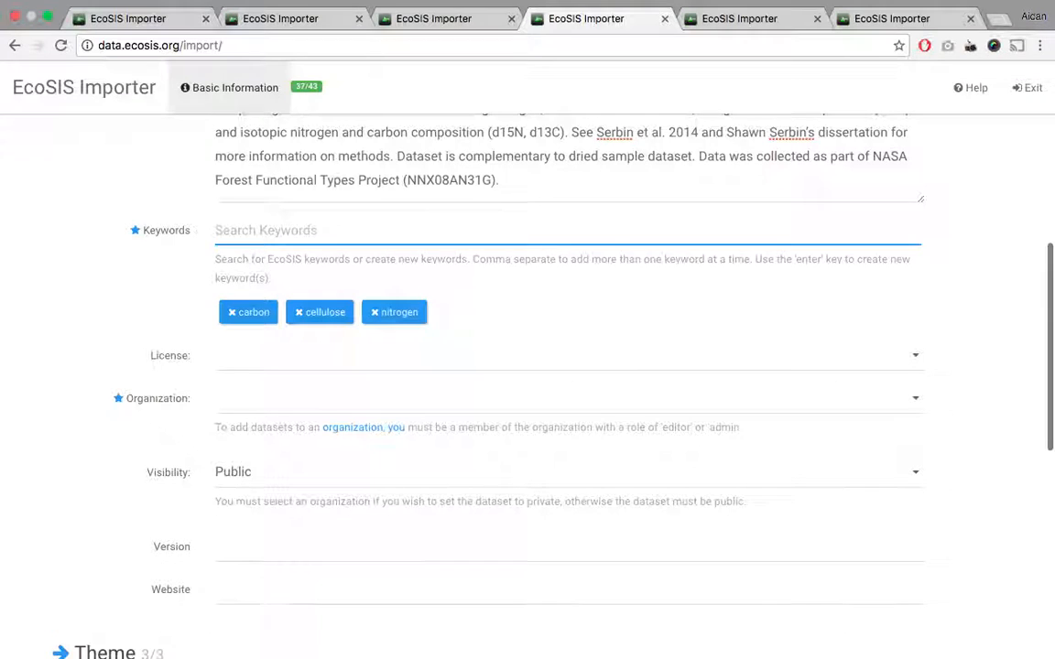
# - In the importer form that has version 1.0 filled in, set the Theme to Biochemistry and the Ecosystem Type to Forest
pyautogui.scroll(-3, 568, 385)
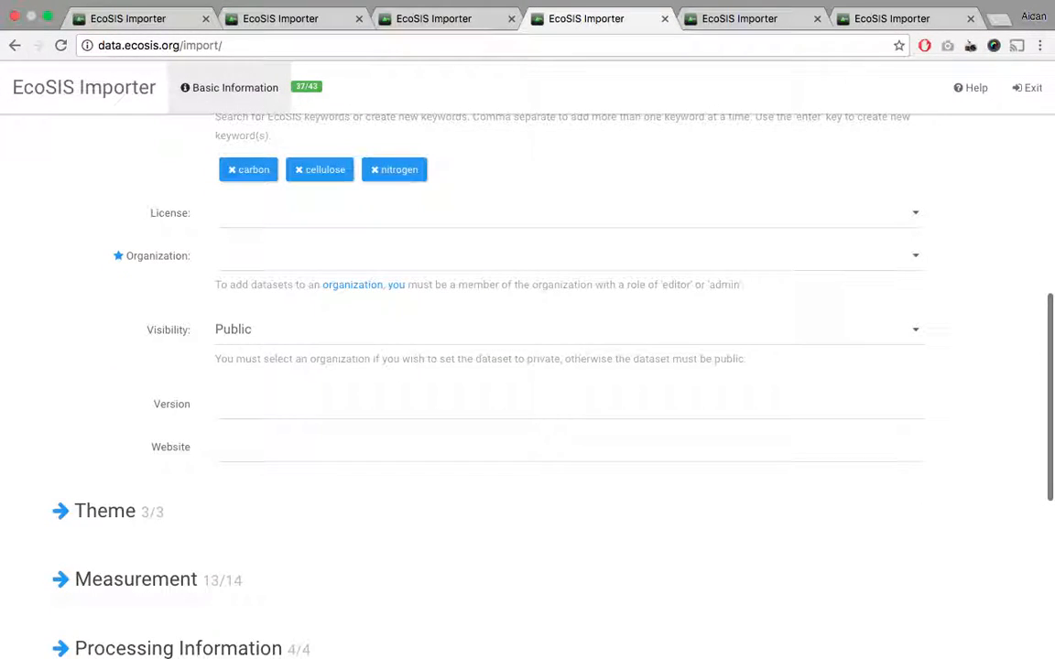
pyautogui.scroll(10, 496, 287)
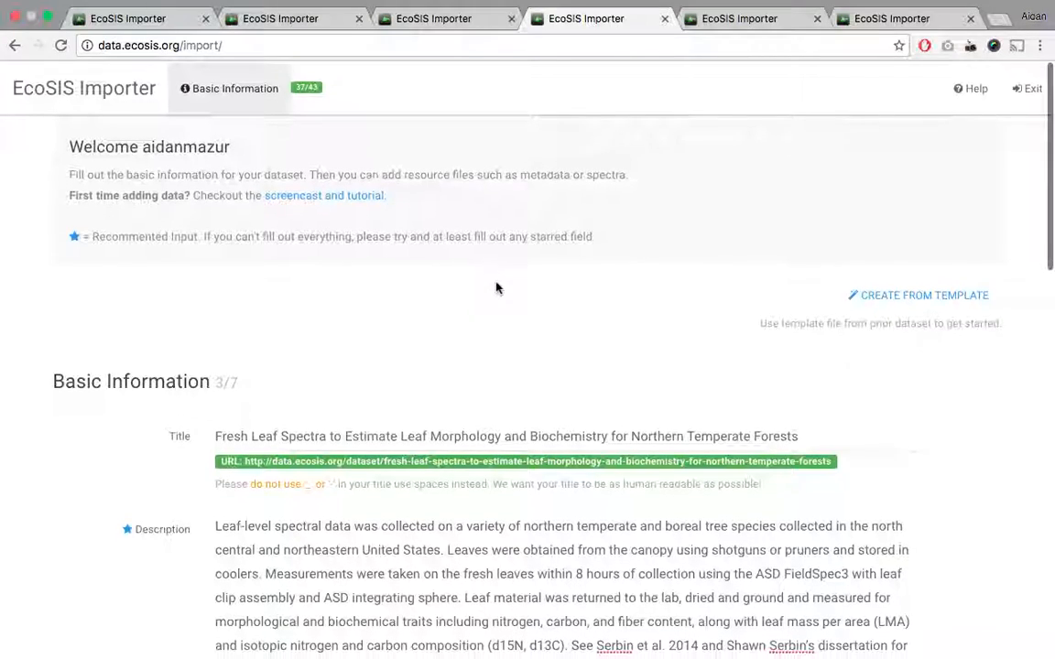
pyautogui.hotkey('ctrl', 'shift', 'Tab')
pyautogui.scroll(2, 673, 403)
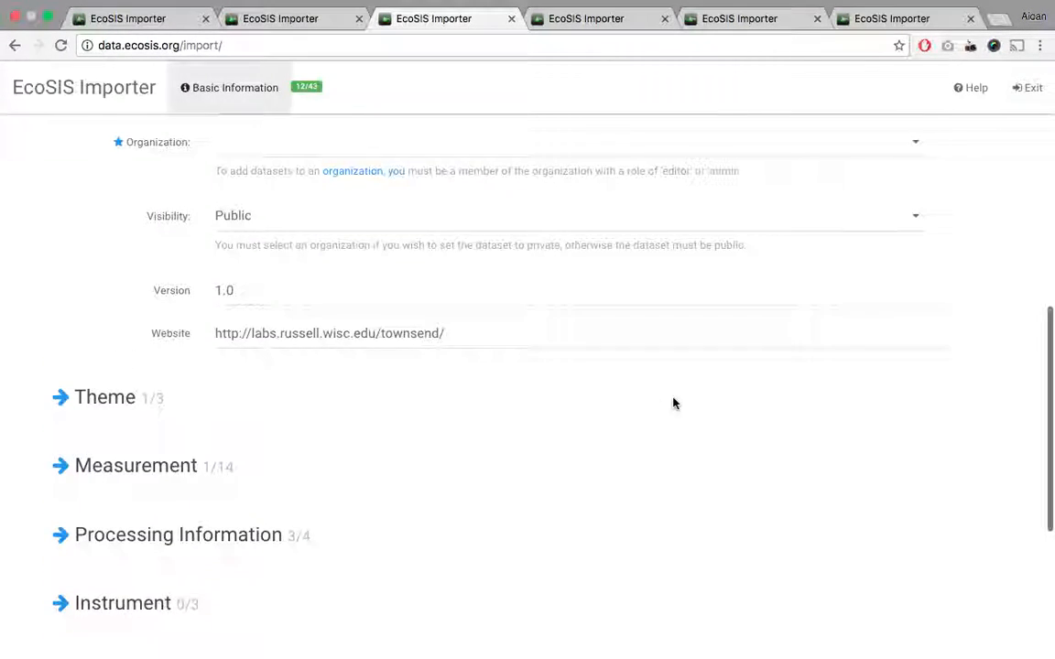
pyautogui.scroll(-3, 673, 404)
pyautogui.scroll(-2, 672, 404)
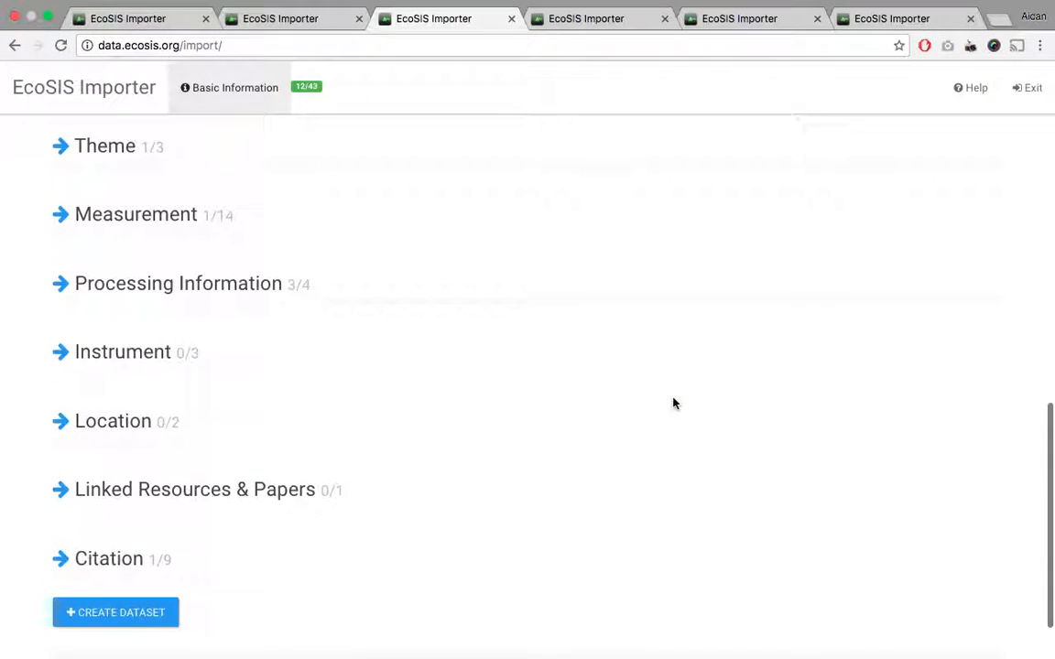
pyautogui.click(63, 147)
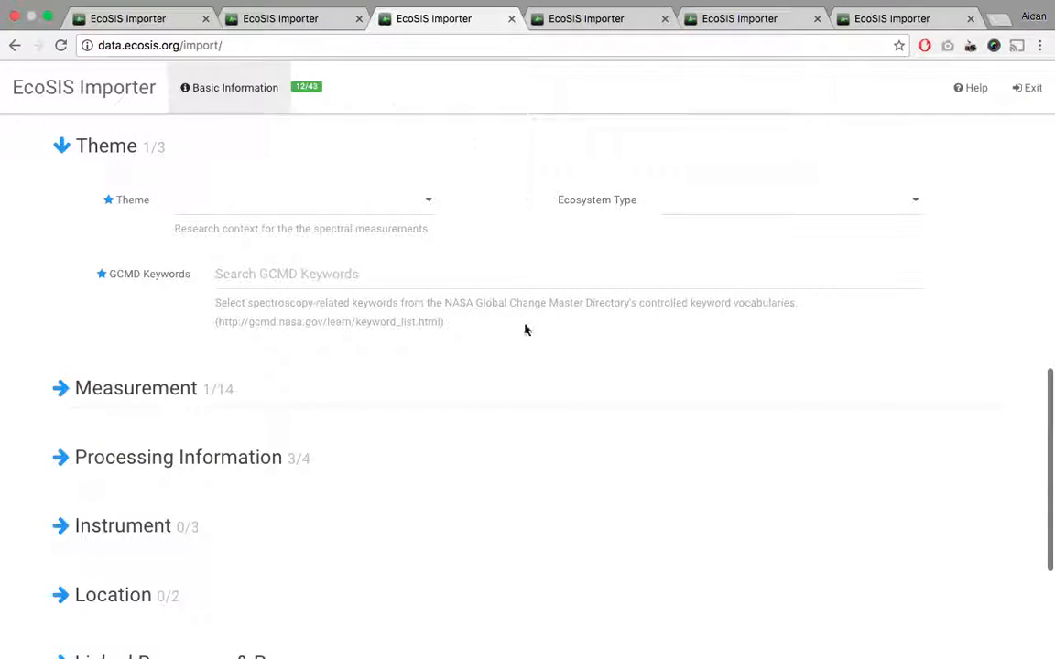
pyautogui.click(394, 199)
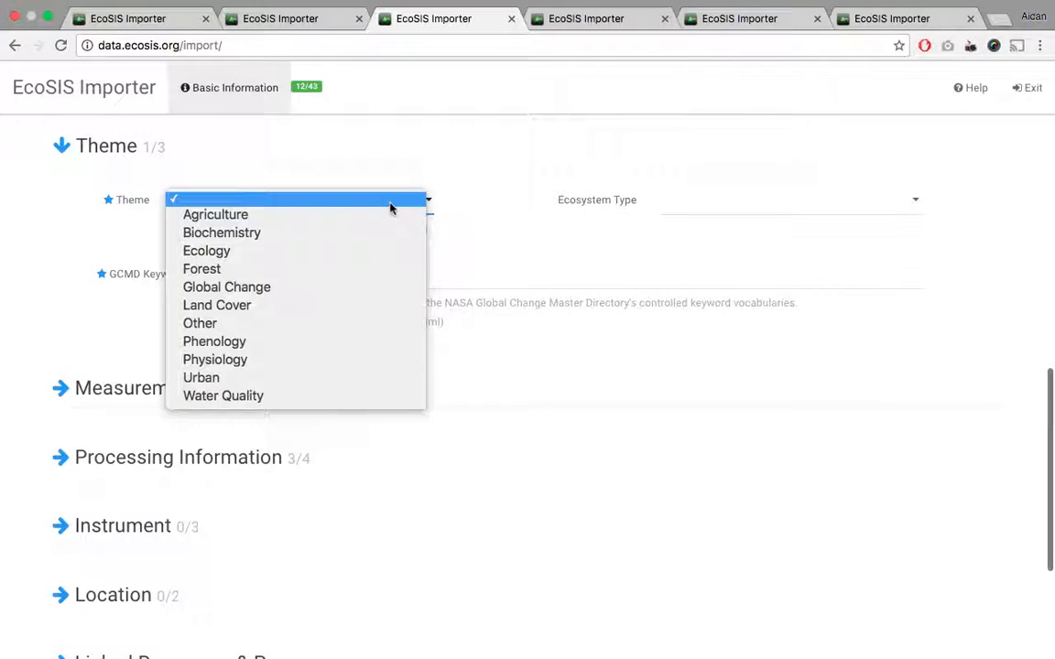
pyautogui.click(398, 236)
pyautogui.click(741, 199)
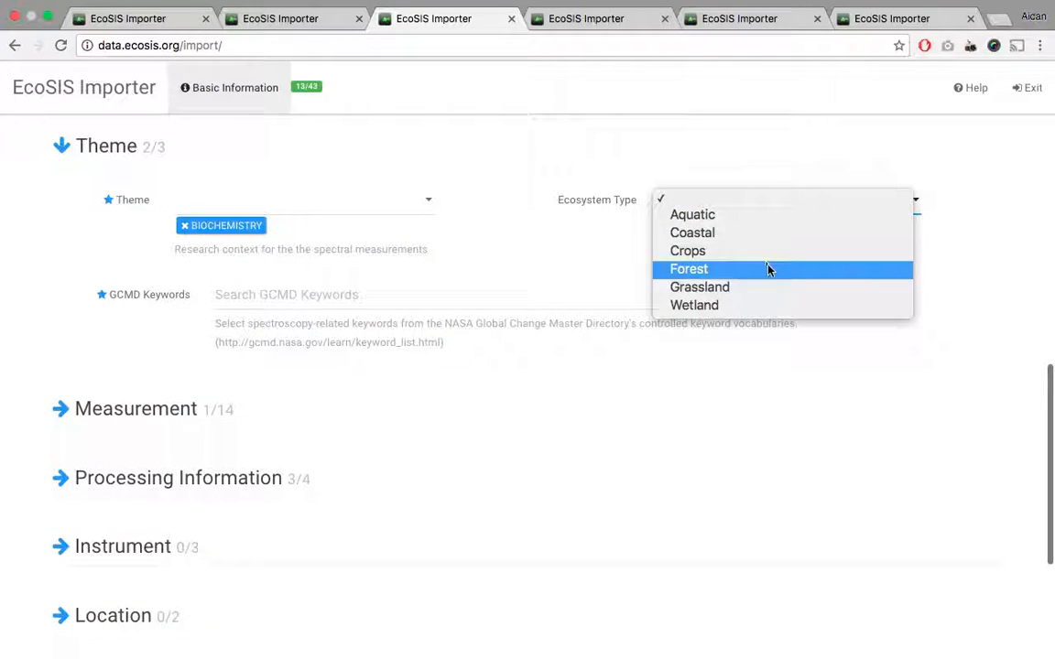
pyautogui.click(768, 268)
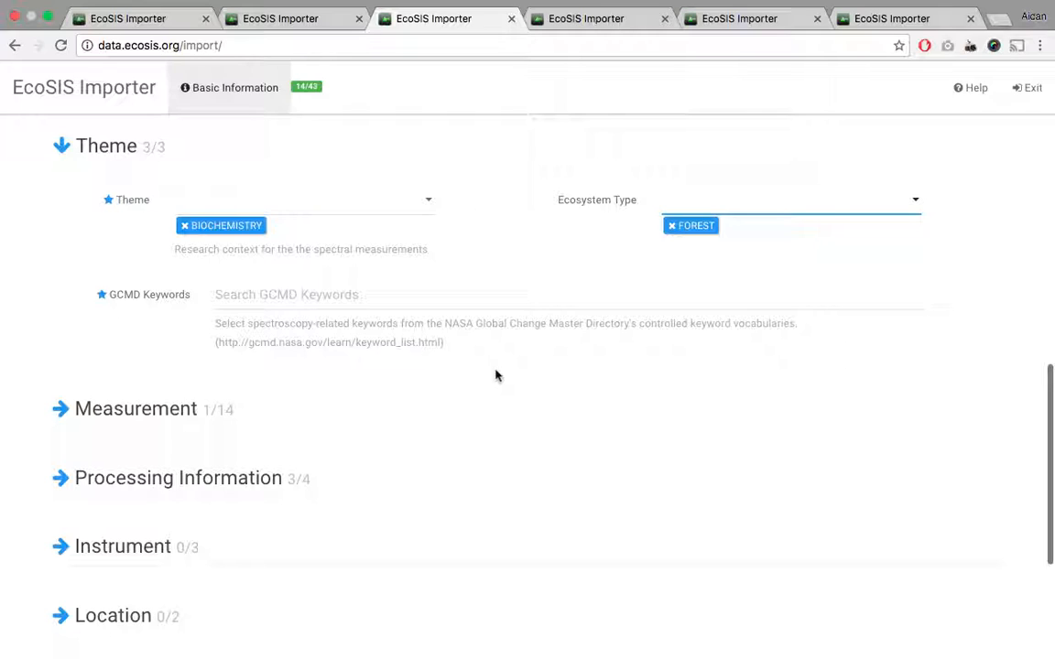
# - Search the GCMD keywords for "spectra" and add Earth Science > Spectral/Engineering
pyautogui.click(391, 305)
pyautogui.write('spectra')
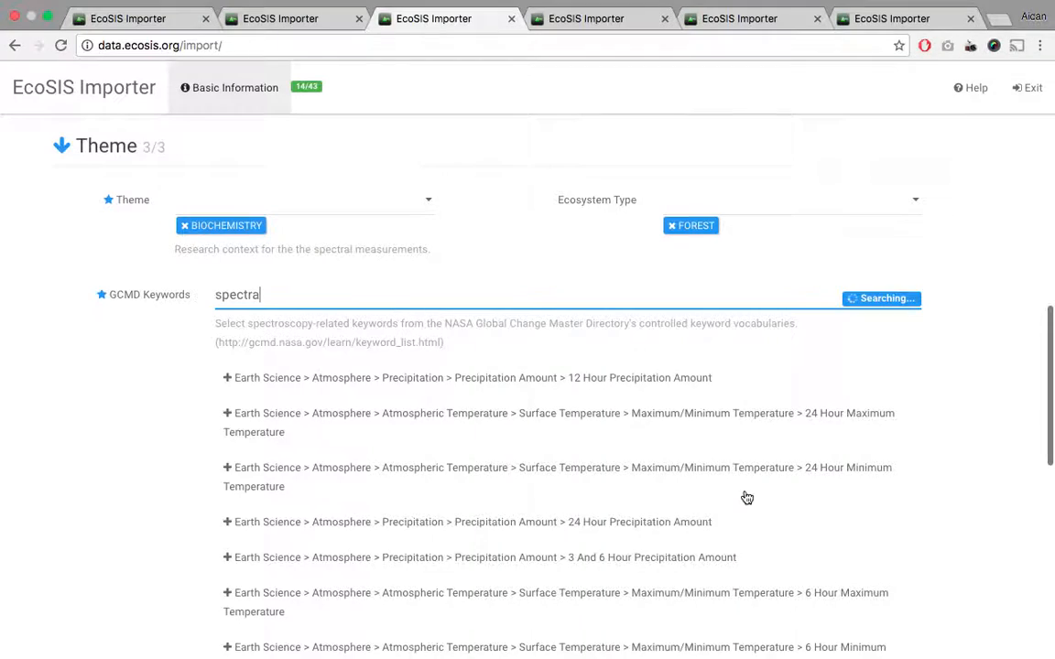
pyautogui.scroll(-3, 589, 490)
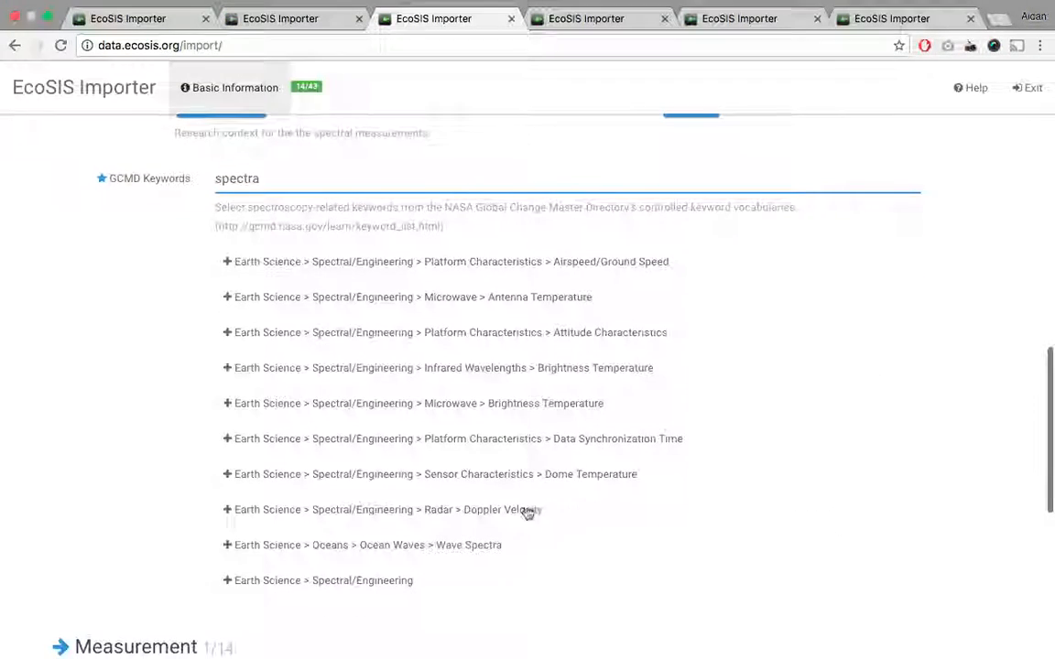
pyautogui.click(381, 588)
pyautogui.scroll(3, 705, 494)
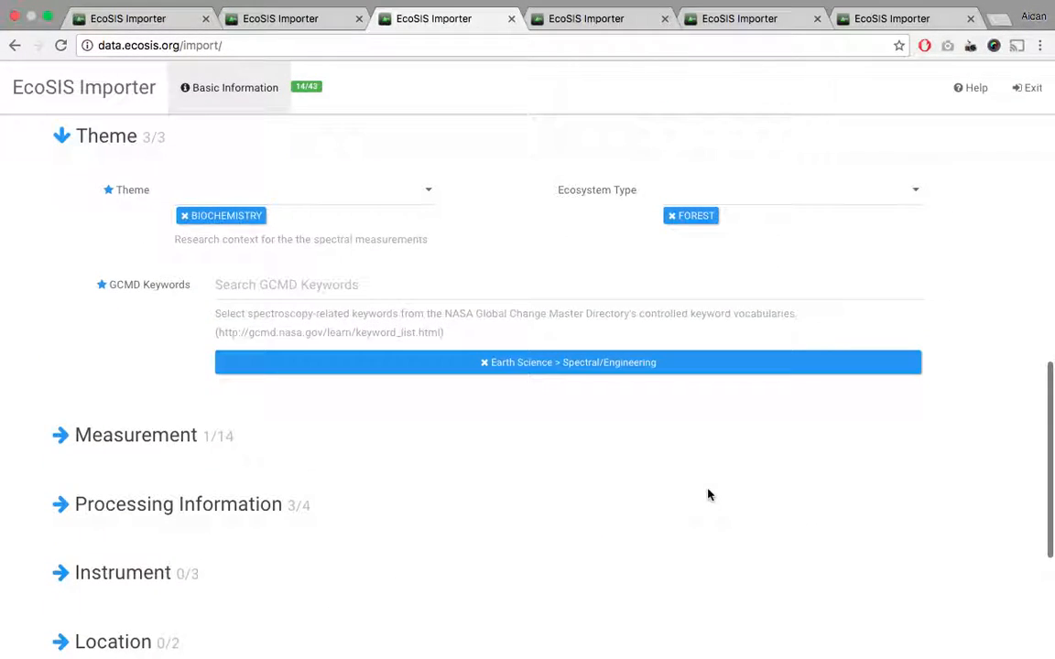
# - In the Measurement section, set the Target Type to Leaf and the Target Status to Live
pyautogui.click(62, 139)
pyautogui.click(61, 208)
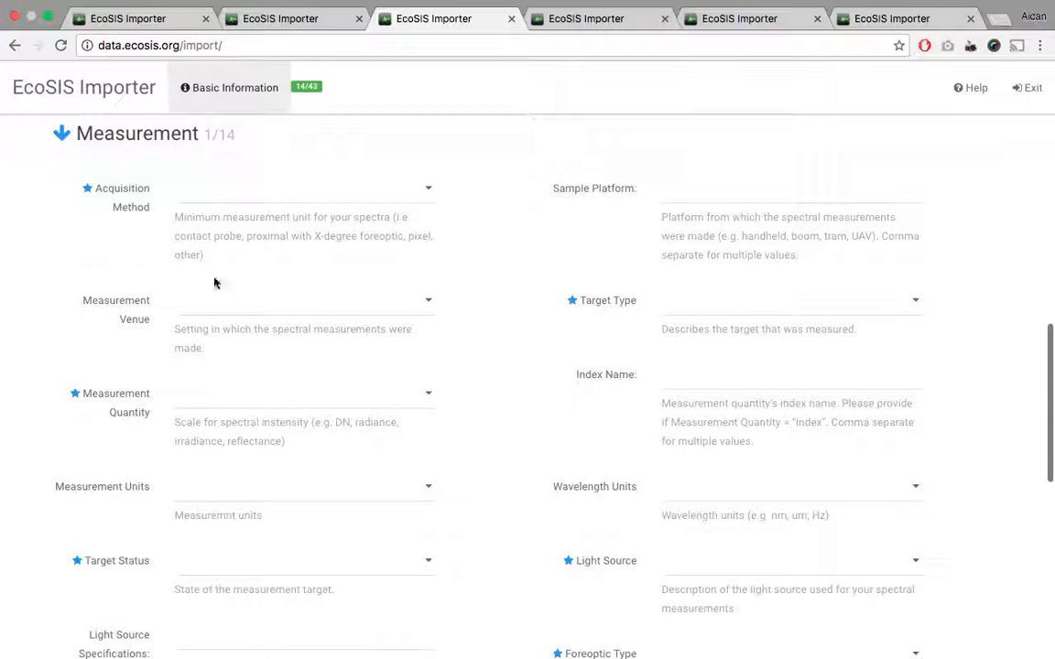
pyautogui.click(730, 309)
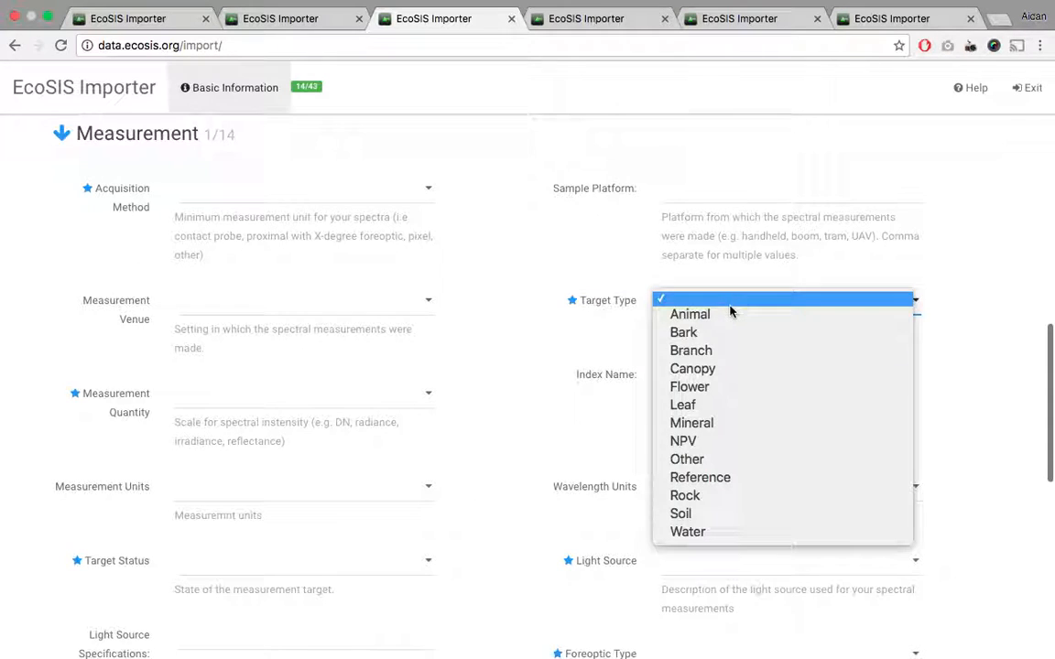
pyautogui.click(703, 405)
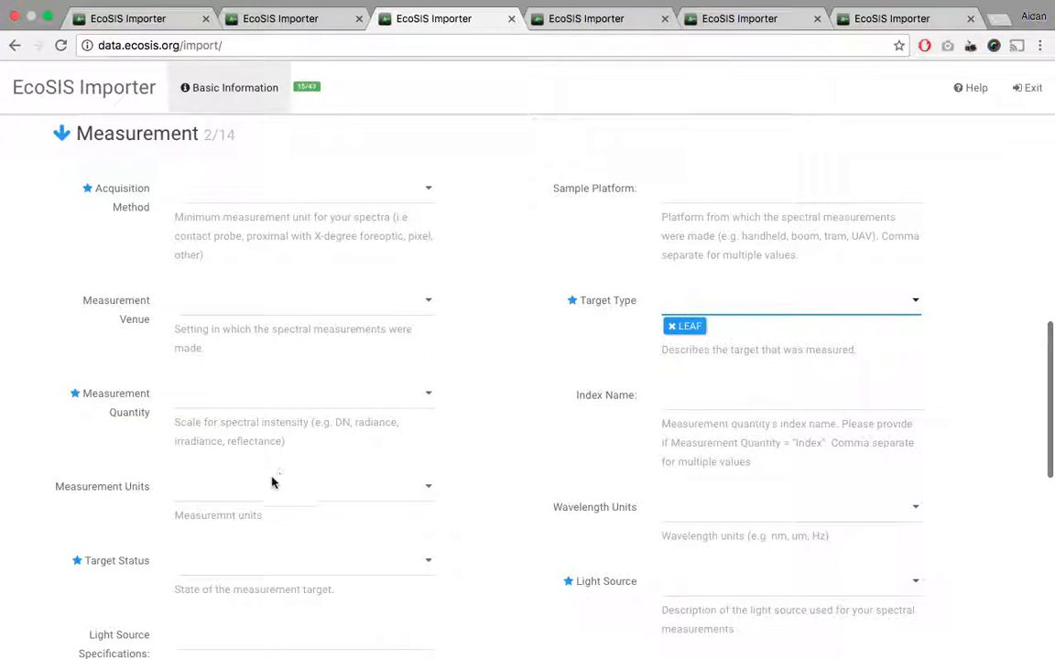
pyautogui.click(226, 563)
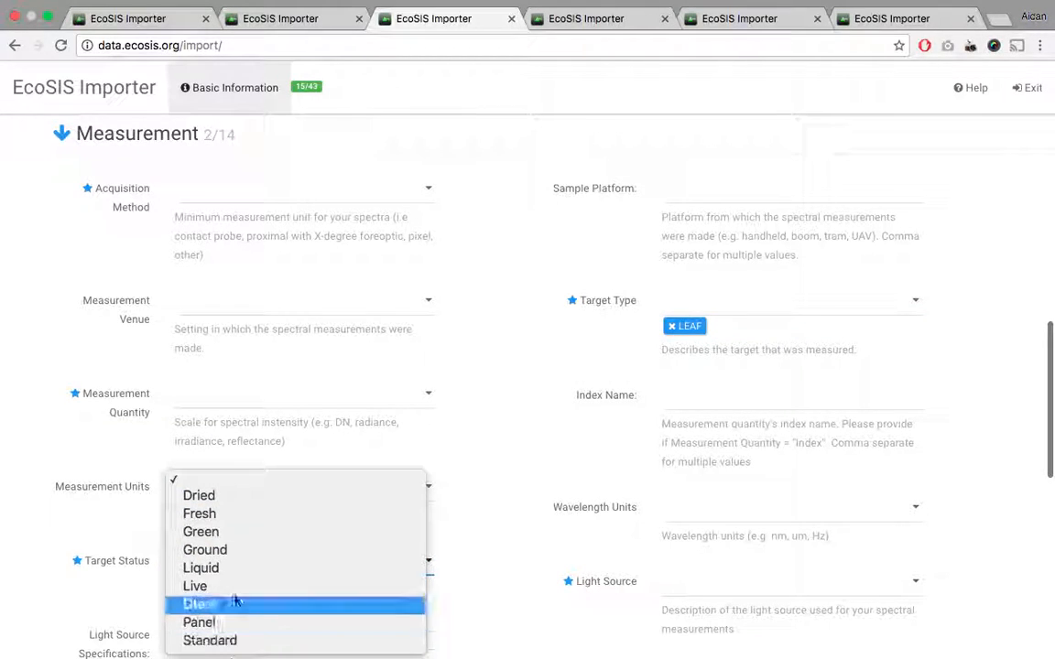
pyautogui.click(229, 586)
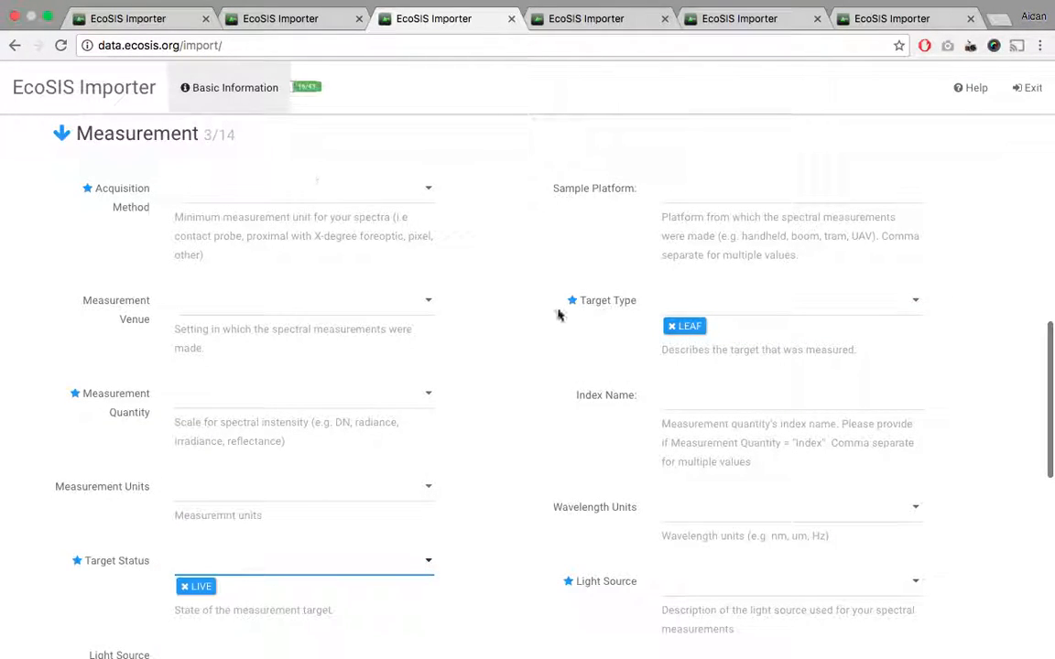
# - Set the measurement's Light Source to Lamp and its Foreoptic Type to Bare Fiber
pyautogui.scroll(-3, 494, 297)
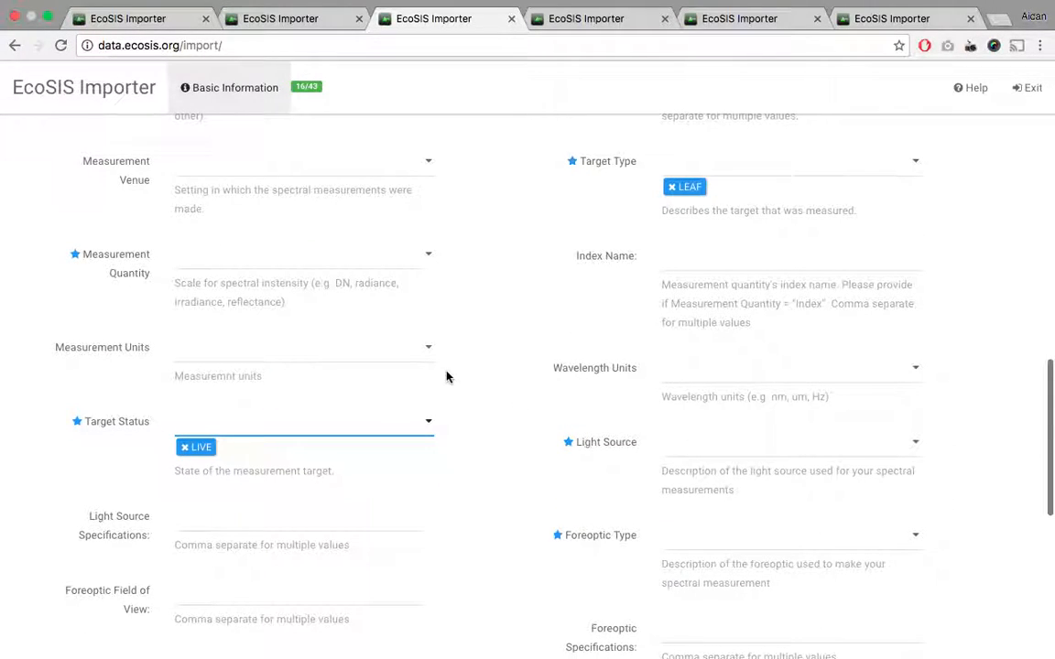
pyautogui.scroll(-1, 537, 371)
pyautogui.scroll(-1, 537, 376)
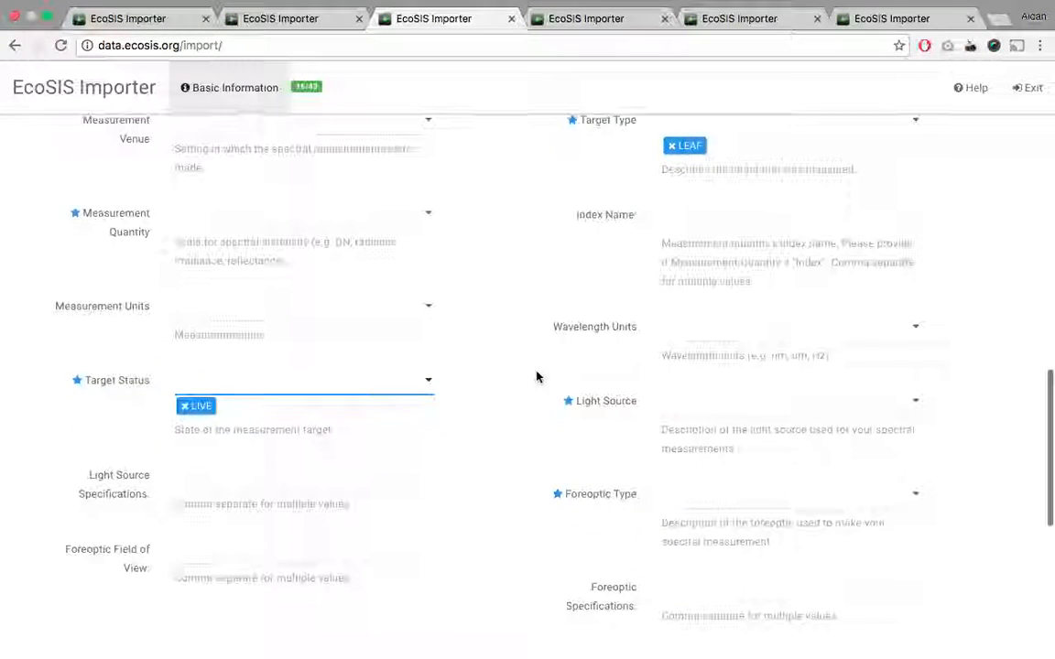
pyautogui.click(725, 403)
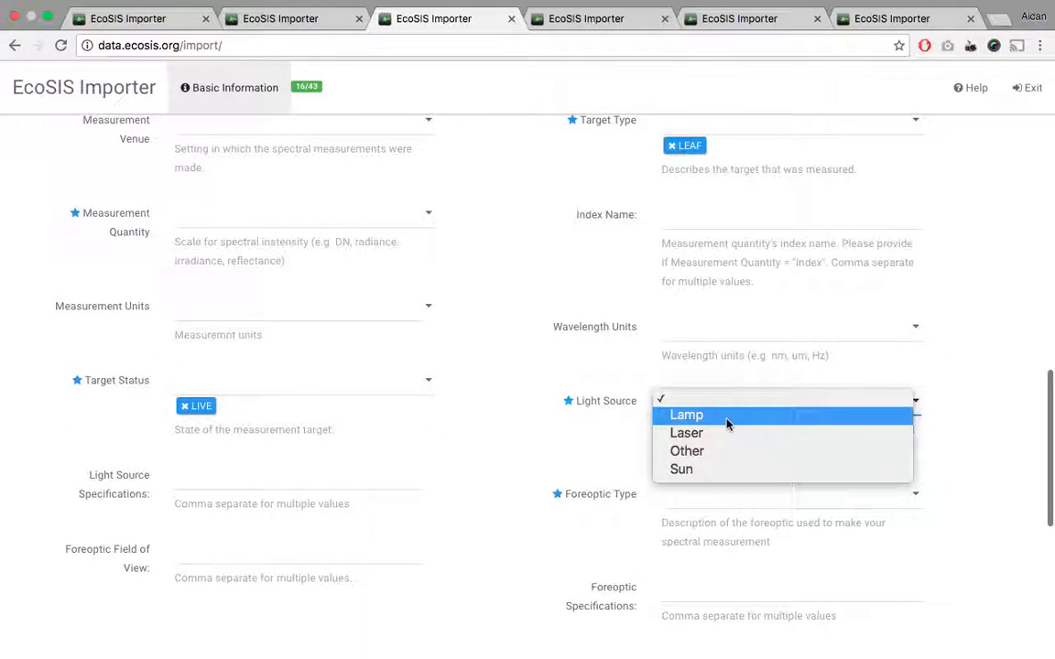
pyautogui.click(727, 420)
pyautogui.click(719, 511)
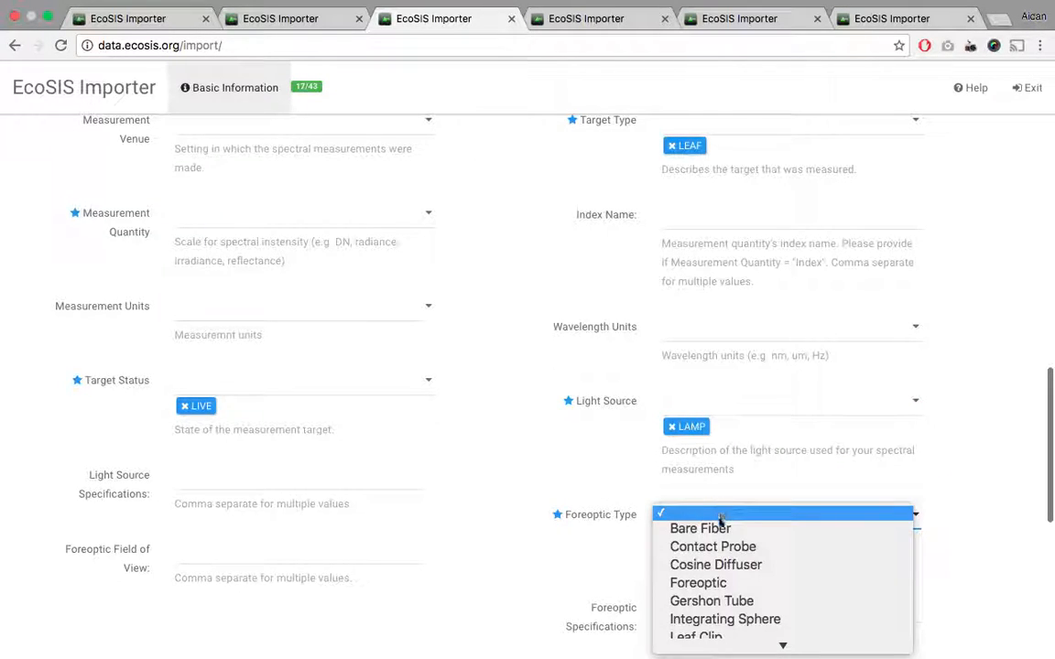
pyautogui.click(700, 529)
# - Look over the starred Measurement fields and expand the Processing Information section to view its options
pyautogui.scroll(3, 897, 396)
pyautogui.scroll(3, 897, 396)
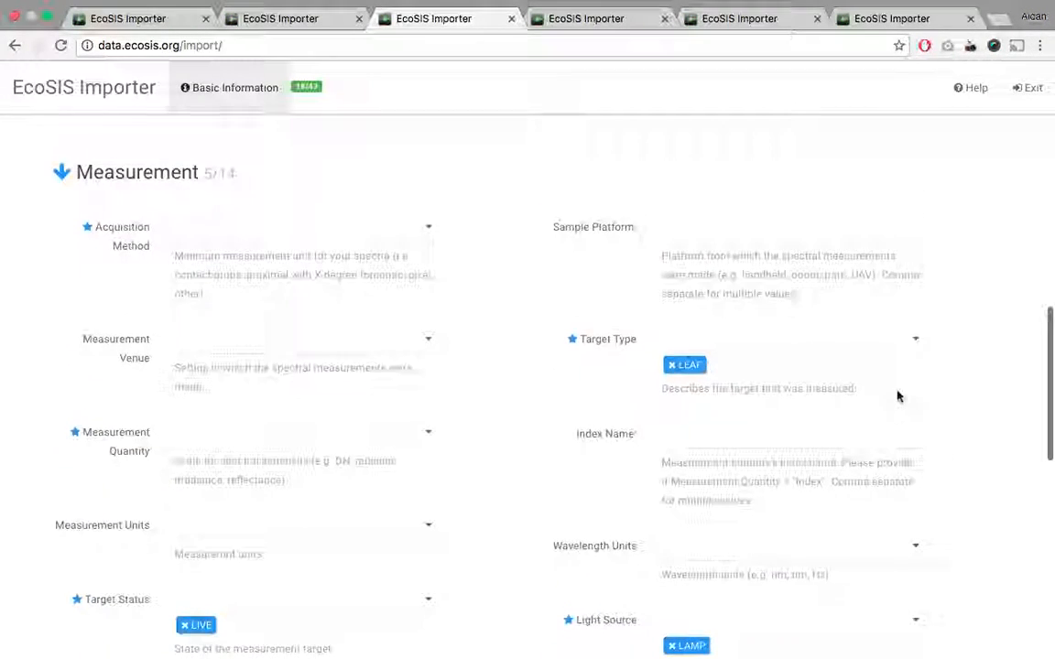
pyautogui.scroll(-2, 897, 396)
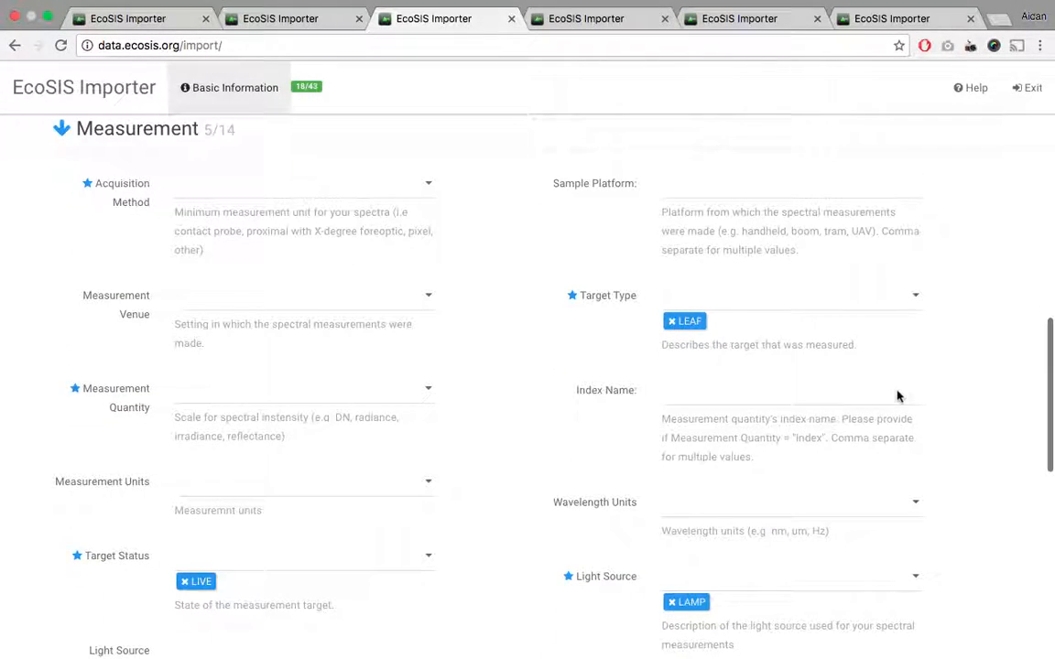
pyautogui.click(82, 185)
pyautogui.click(298, 87)
pyautogui.scroll(-1, 983, 296)
pyautogui.scroll(-10, 982, 296)
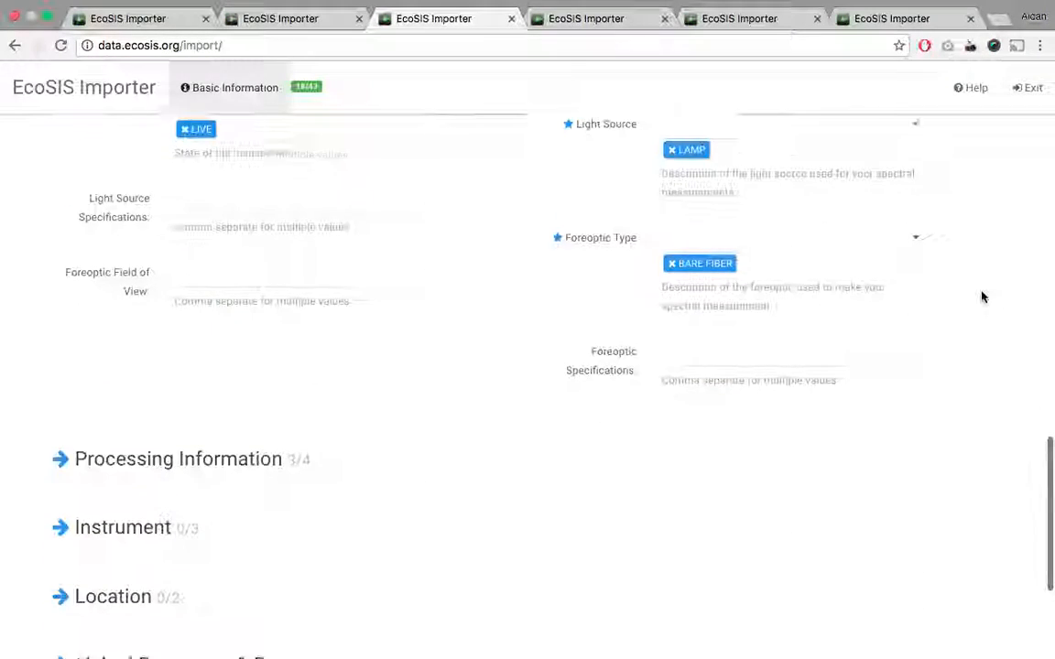
pyautogui.click(61, 336)
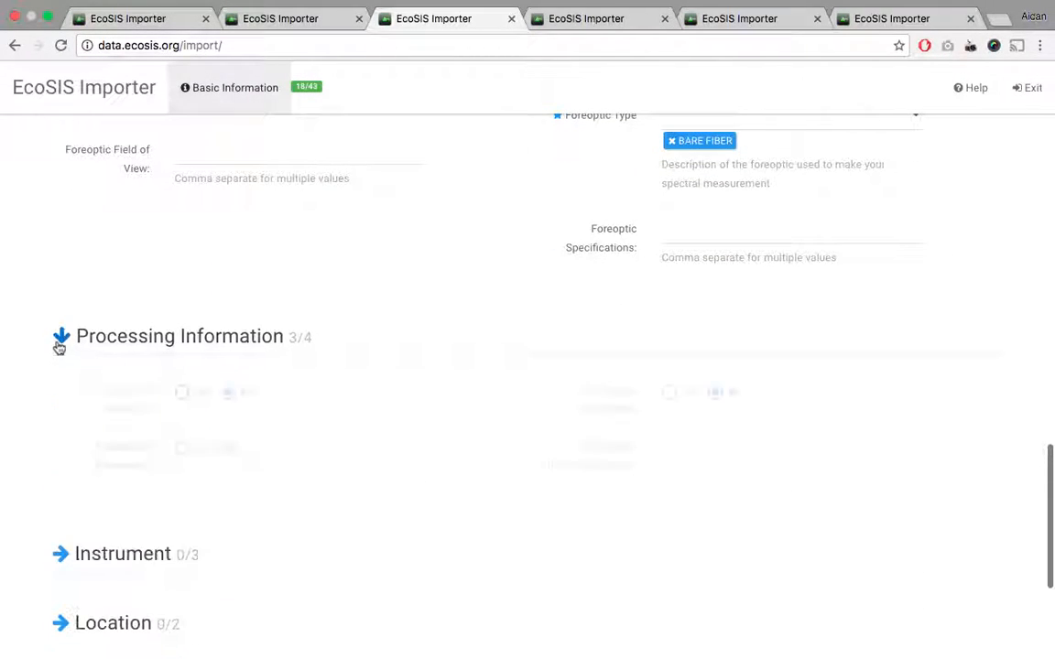
pyautogui.scroll(-2, 13, 425)
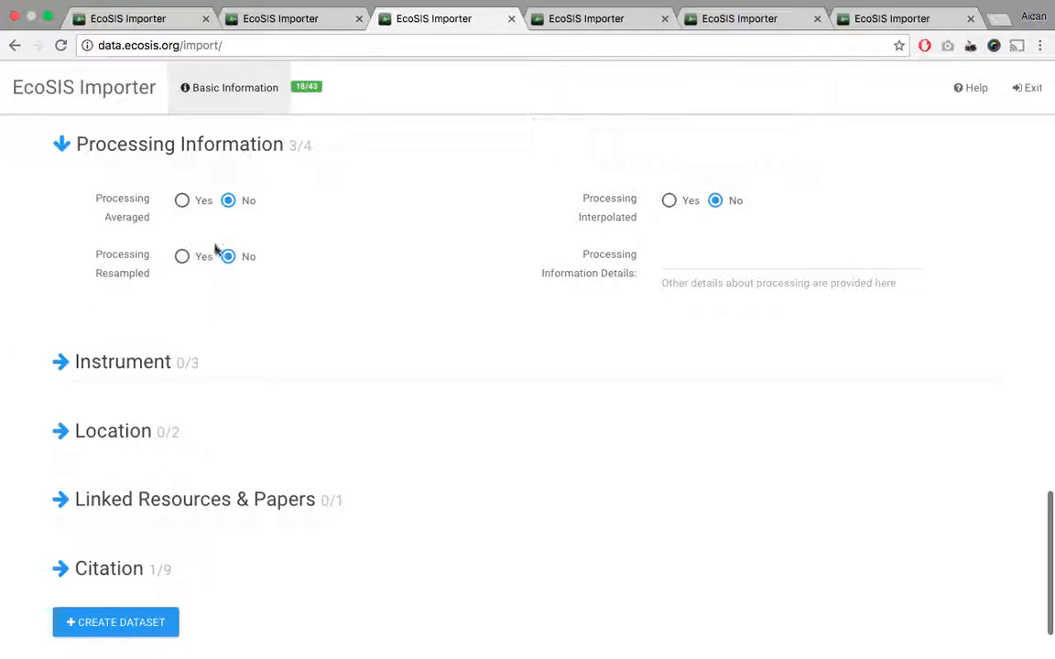
# - Set Processing Averaged, Processing Resampled and Processing Interpolated to Yes, and collapse the Processing Information section
pyautogui.click(181, 205)
pyautogui.click(182, 257)
pyautogui.click(669, 204)
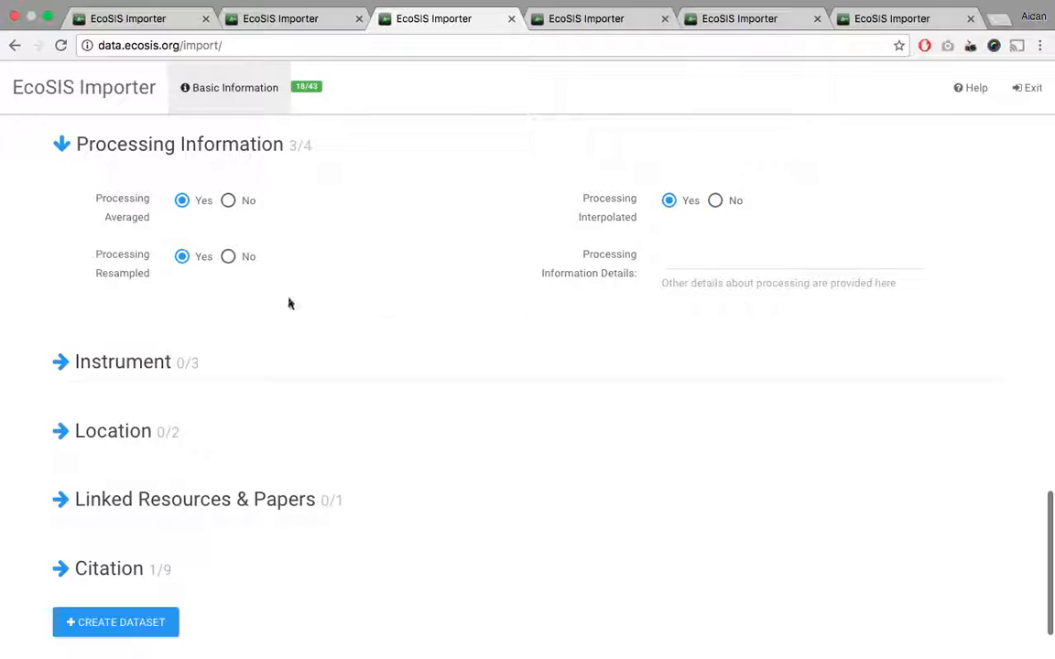
pyautogui.click(62, 145)
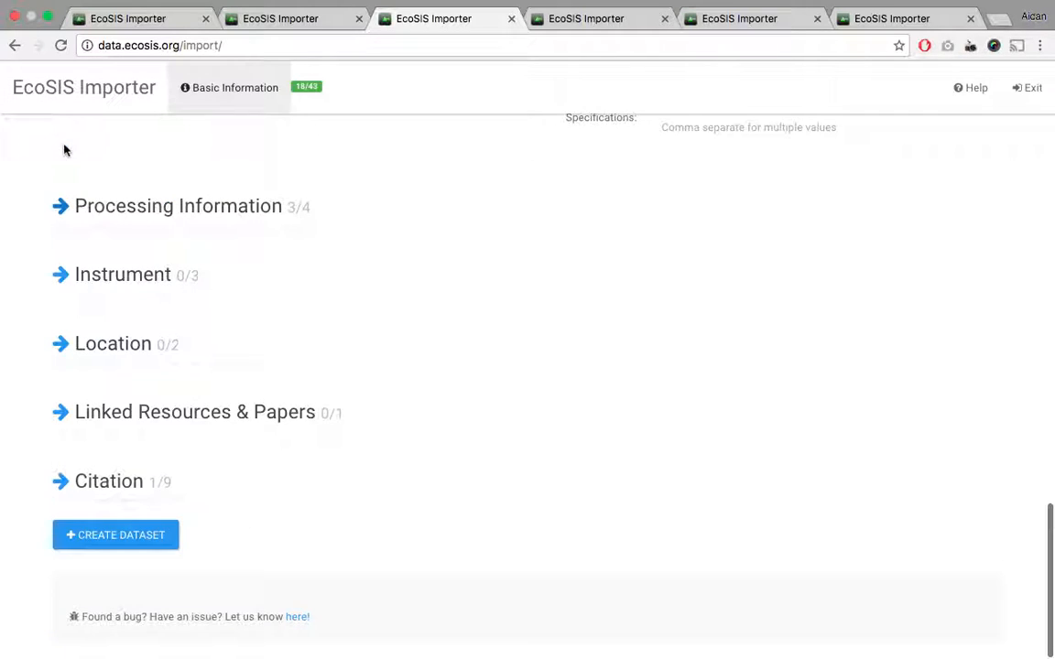
# - In the Instrument section, enter ASD as the manufacturer and FieldSpec2, FieldSpec3 as the model, leaving the serial number empty
pyautogui.click(60, 275)
pyautogui.scroll(-2, 62, 236)
pyautogui.click(256, 200)
pyautogui.write('ASD')
pyautogui.press('Tab')
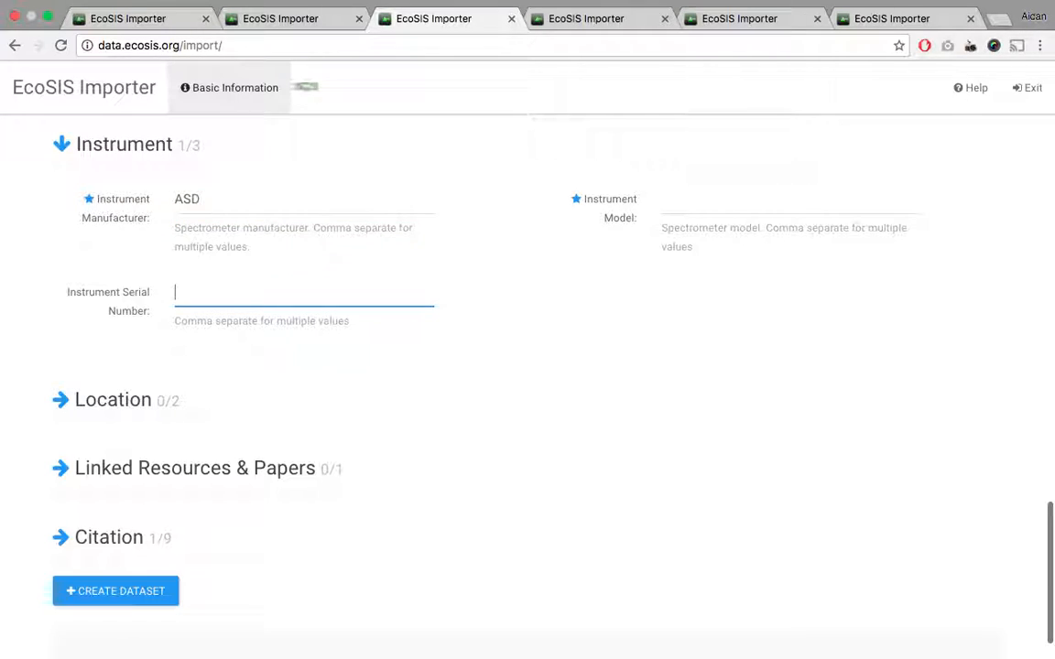
pyautogui.click(829, 213)
pyautogui.write('FieldSpec2, FieldSpec3')
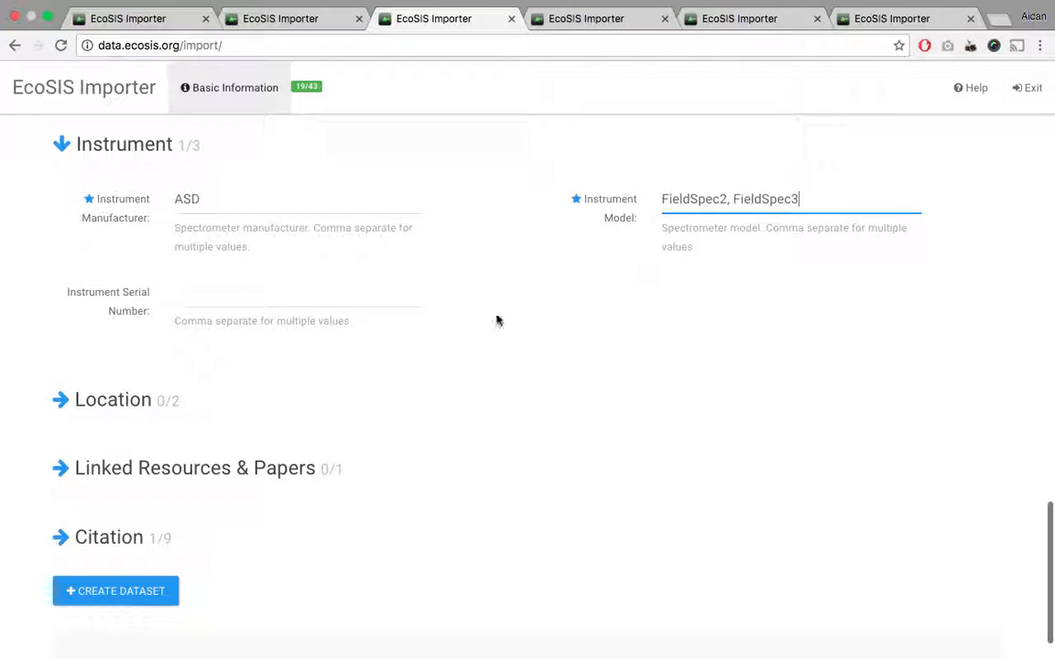
pyautogui.click(306, 301)
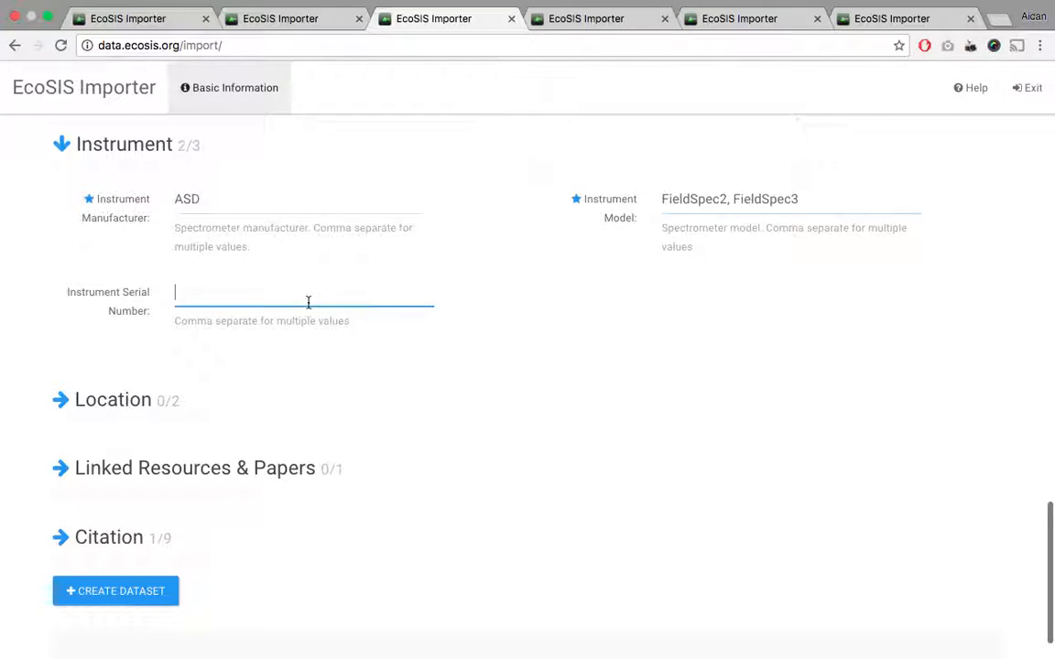
pyautogui.click(61, 147)
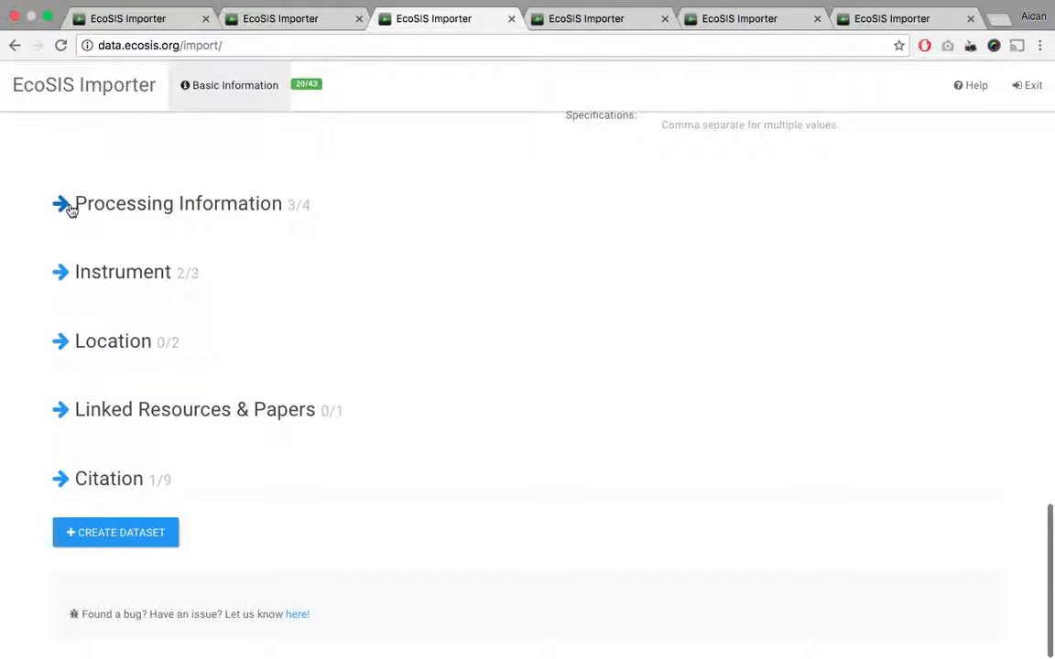
# - In the Location section, draw a bounding box over the north central and Great Lakes part of the United States
pyautogui.click(58, 352)
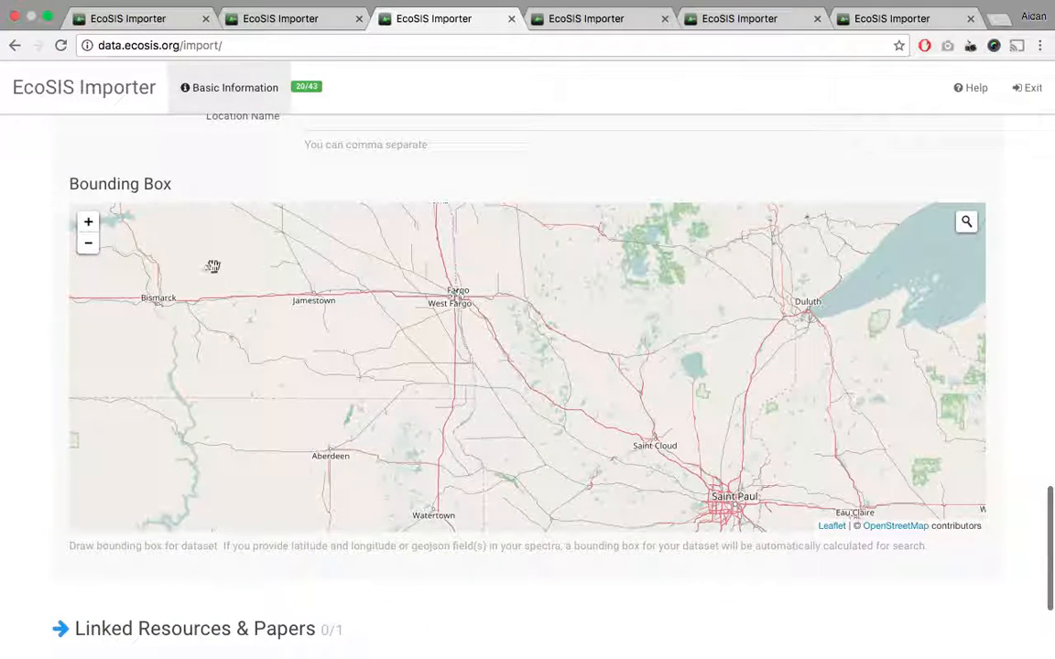
pyautogui.click(89, 246)
pyautogui.click(89, 247)
pyautogui.click(89, 247)
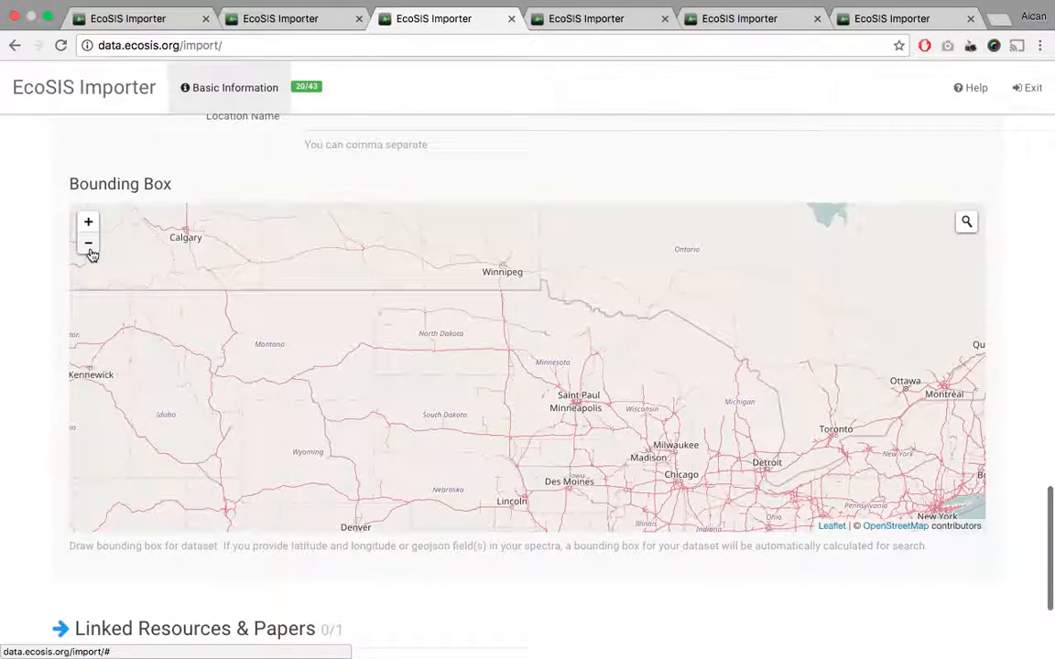
pyautogui.click(89, 247)
pyautogui.click(90, 249)
pyautogui.moveTo(532, 372); pyautogui.dragTo(596, 408)
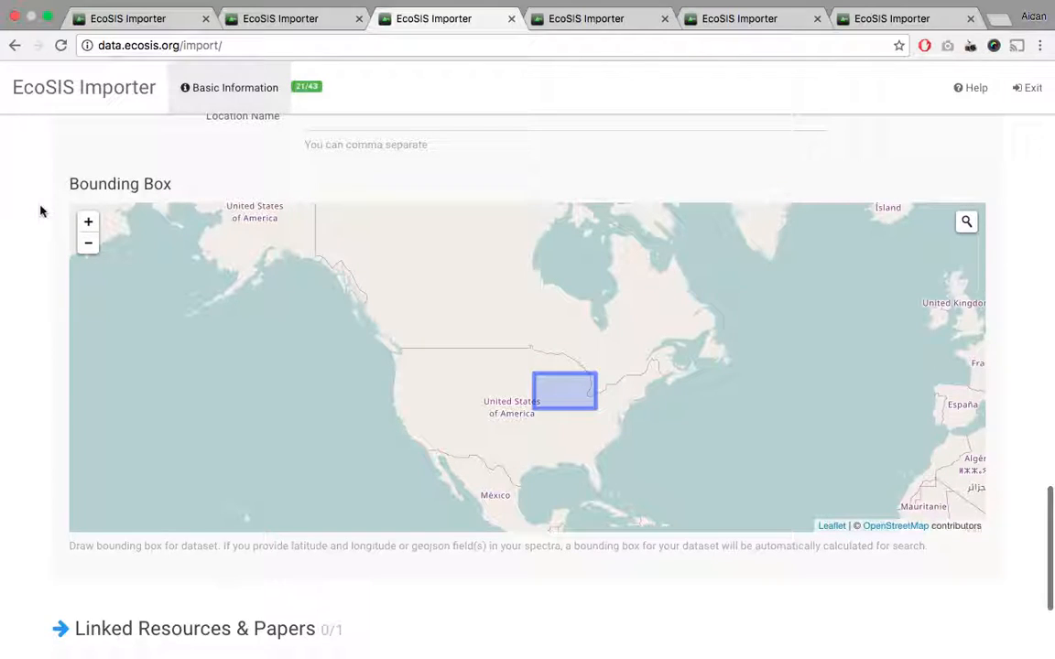
pyautogui.scroll(2, 23, 200)
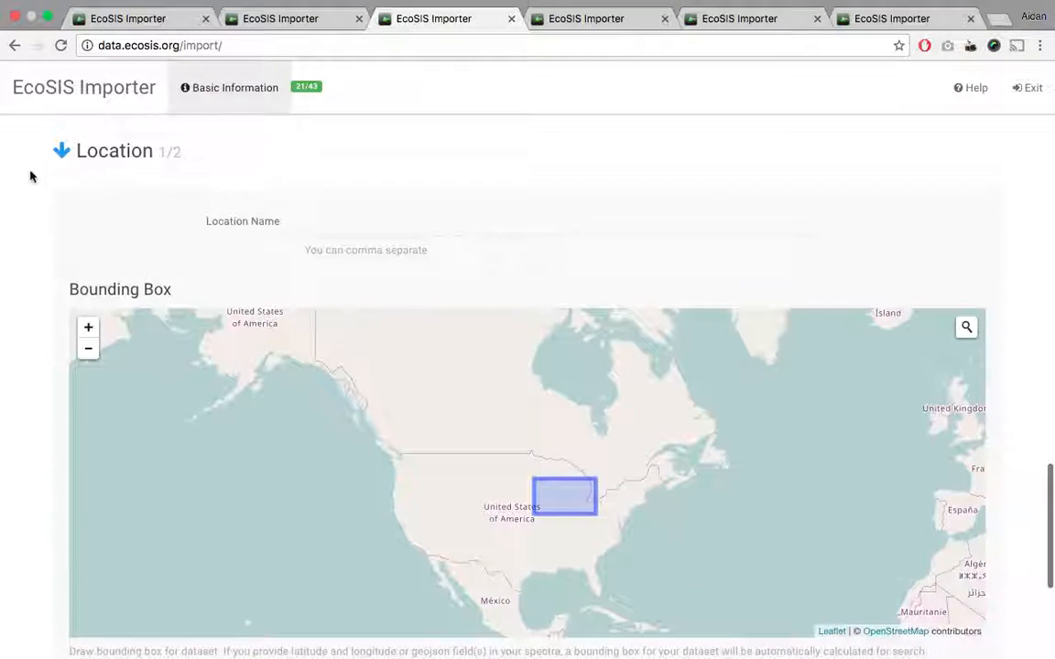
pyautogui.click(57, 151)
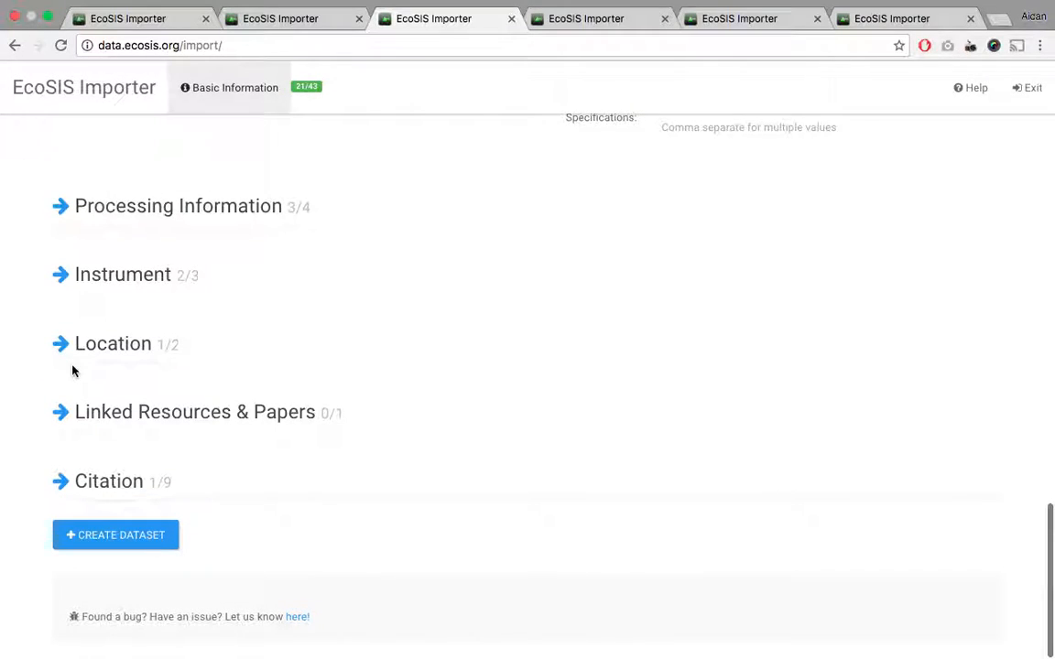
# - Expand the Linked Resources & Papers section to view its Title and URL or DOI fields, and collapse it
pyautogui.click(61, 414)
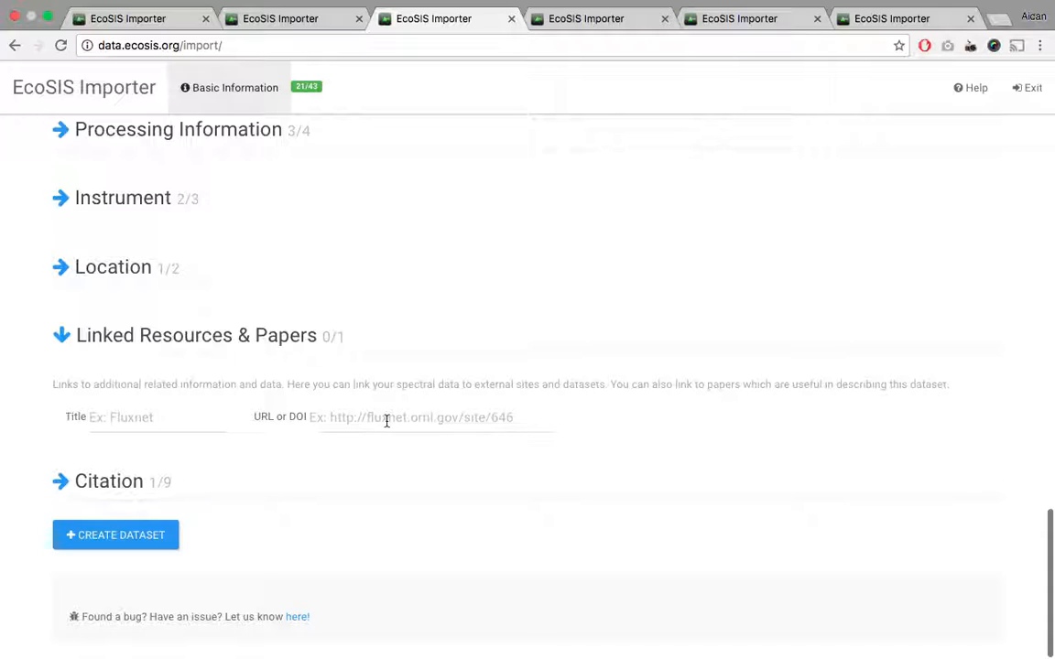
pyautogui.click(386, 421)
pyautogui.click(53, 476)
pyautogui.click(61, 339)
# - Expand the Citation section and enter the author's full name
pyautogui.click(60, 481)
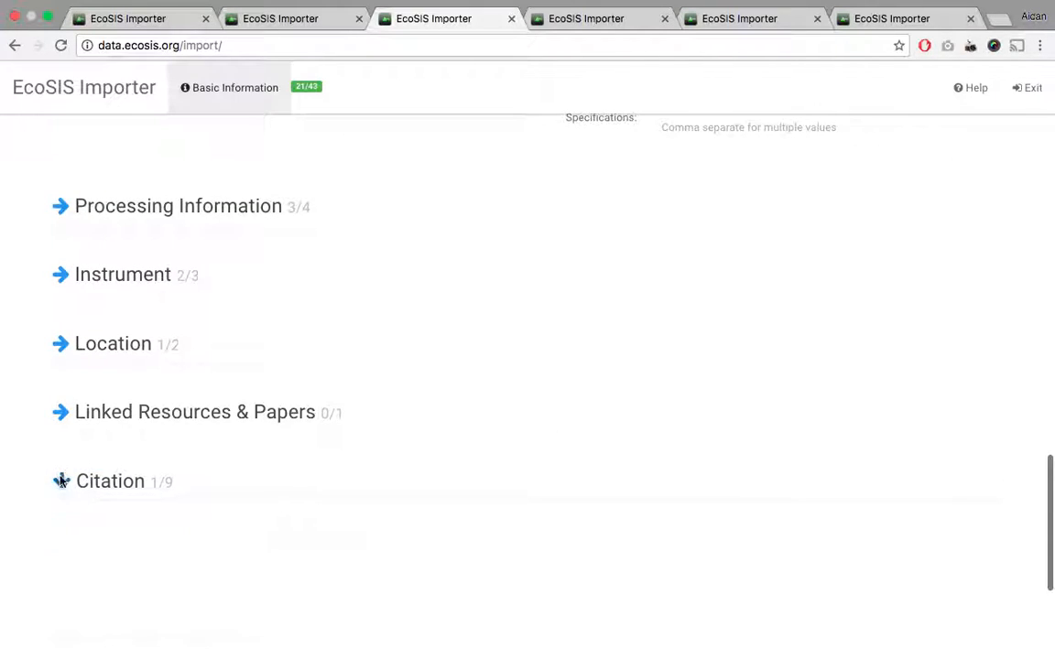
pyautogui.scroll(-3, 0, 354)
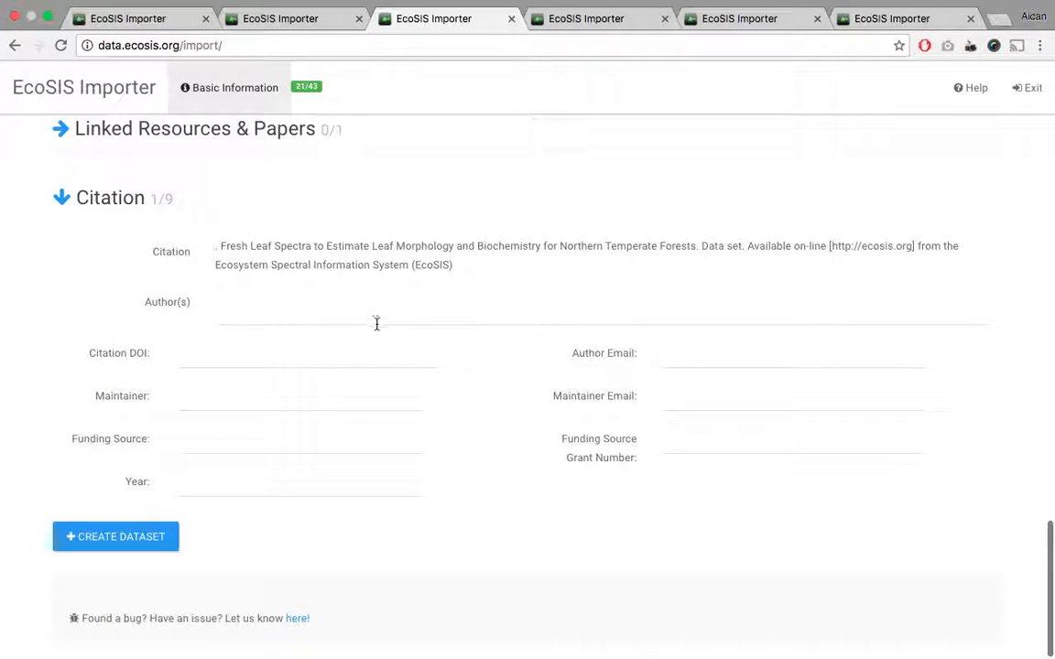
pyautogui.click(376, 309)
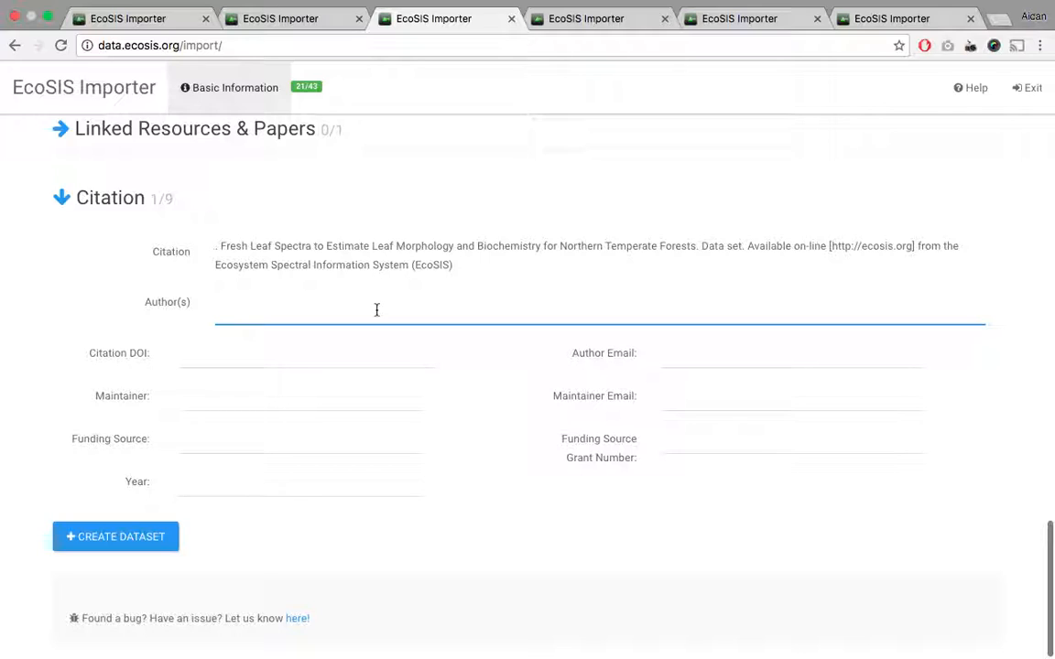
pyautogui.write('S')
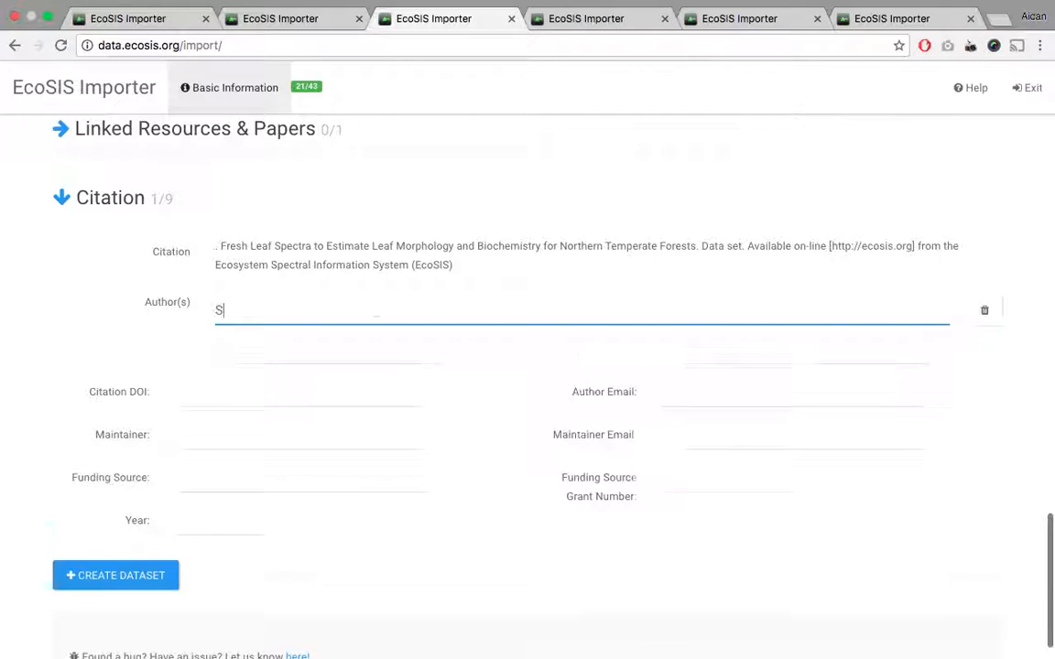
pyautogui.write('hawn Serbin')
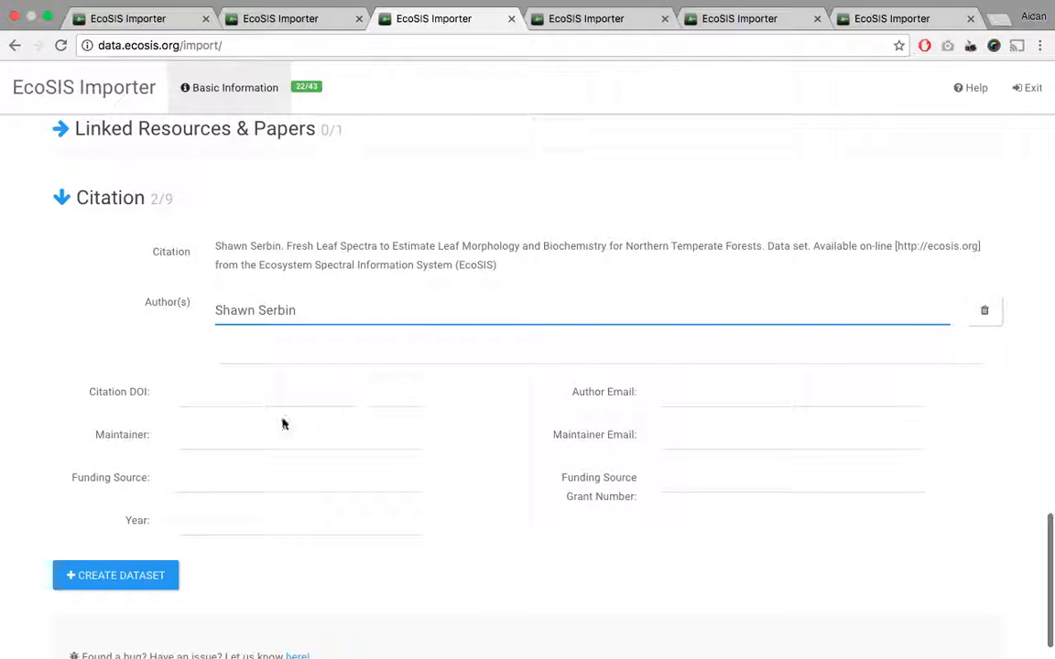
# - Set the citation's Year to 2014 and place the cursor in the Citation DOI field
pyautogui.click(256, 526)
pyautogui.write('2014')
pyautogui.click(732, 464)
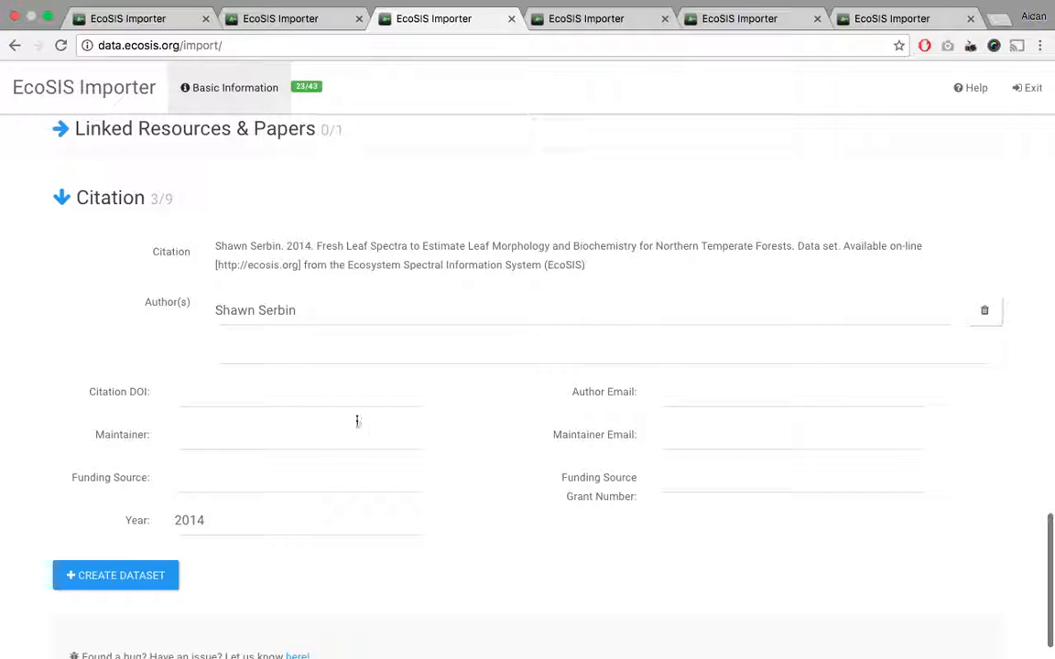
pyautogui.click(235, 400)
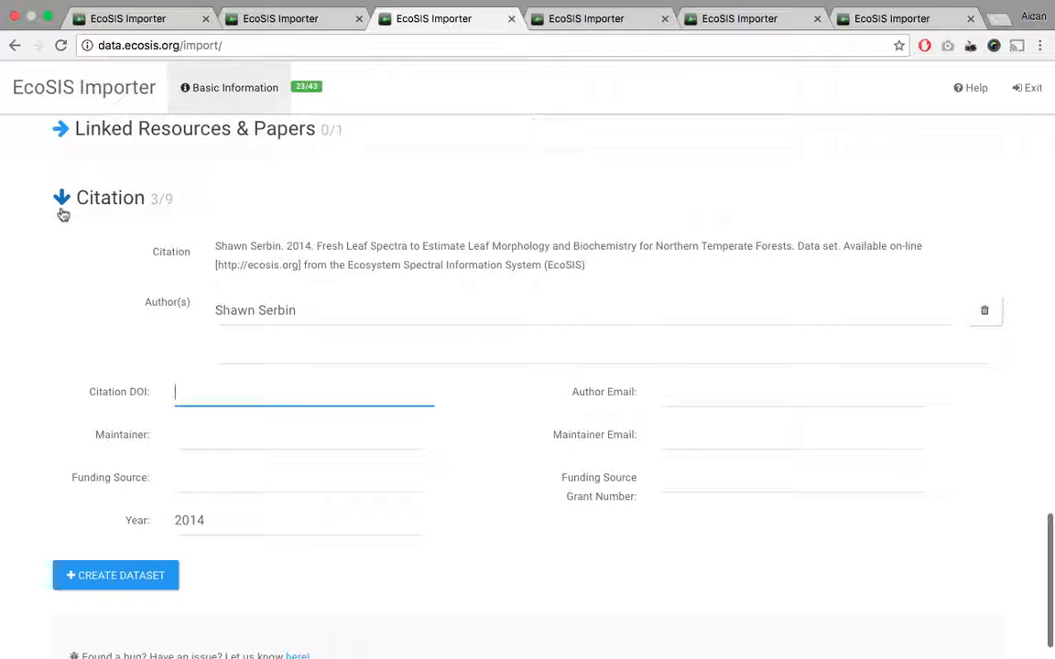
# - Switch to the browser tab with the nearly complete dataset form and review its Basic Information, enlarging the description box
pyautogui.click(275, 20)
pyautogui.scroll(6, 592, 310)
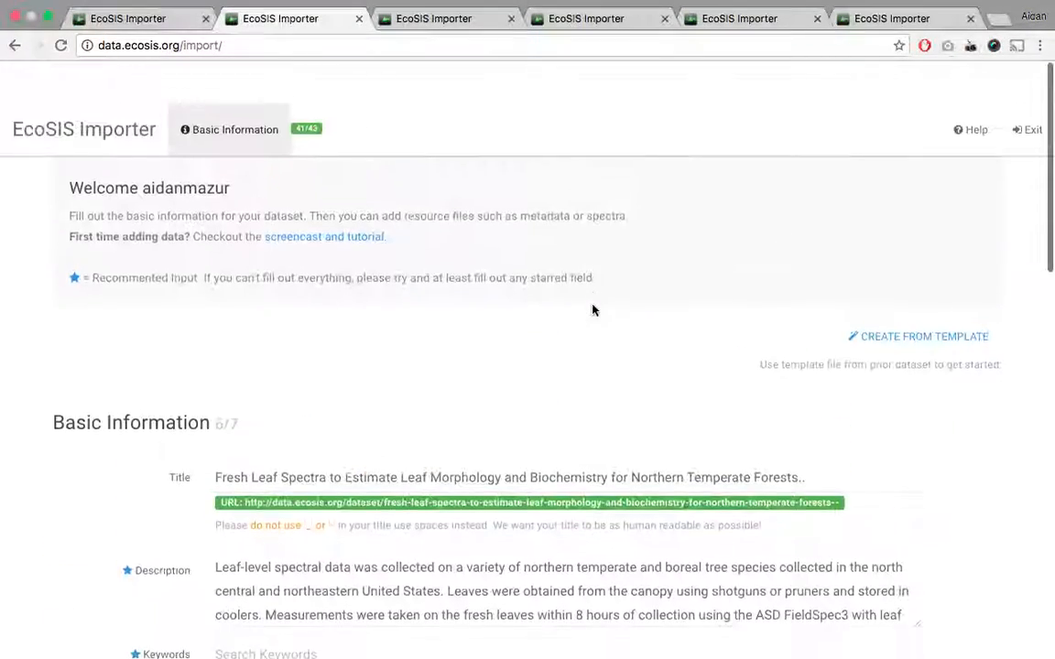
pyautogui.scroll(-1, 592, 310)
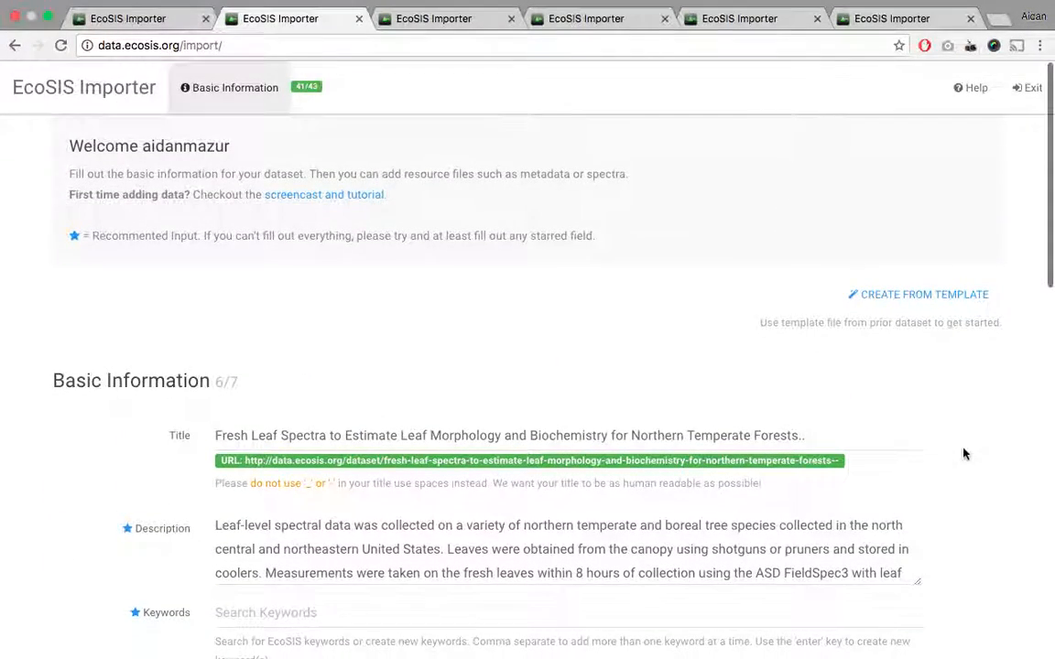
pyautogui.scroll(-5, 962, 452)
pyautogui.moveTo(917, 356); pyautogui.dragTo(921, 422)
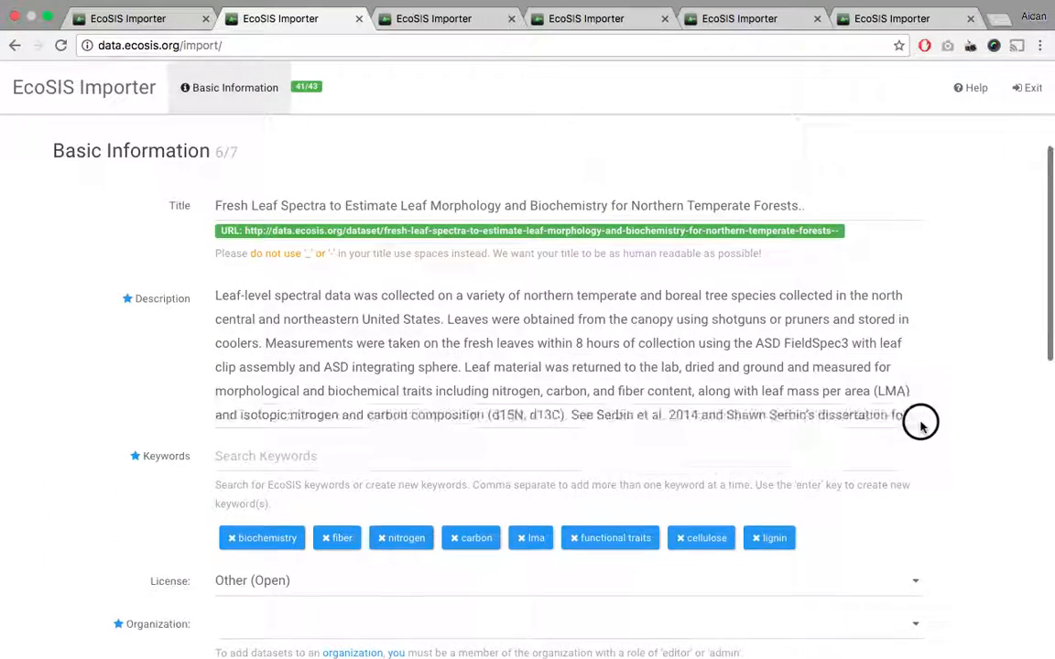
pyautogui.scroll(-10, 993, 440)
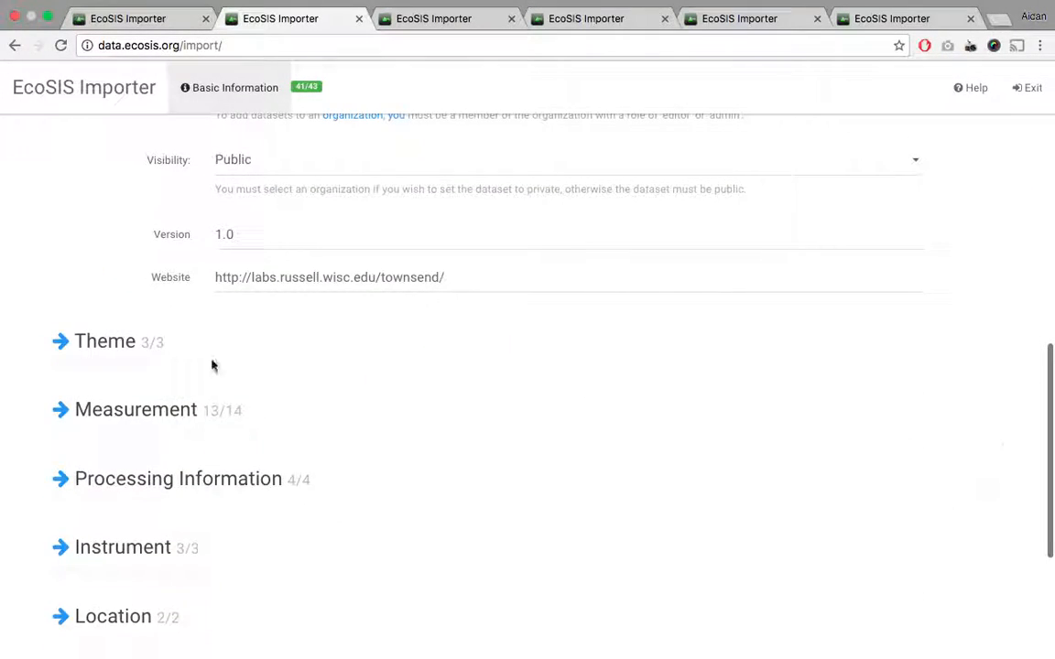
# - Expand and review the Theme, Measurement, Processing Information and Instrument entries of the nearly complete form
pyautogui.click(57, 341)
pyautogui.click(58, 477)
pyautogui.scroll(-7, 47, 352)
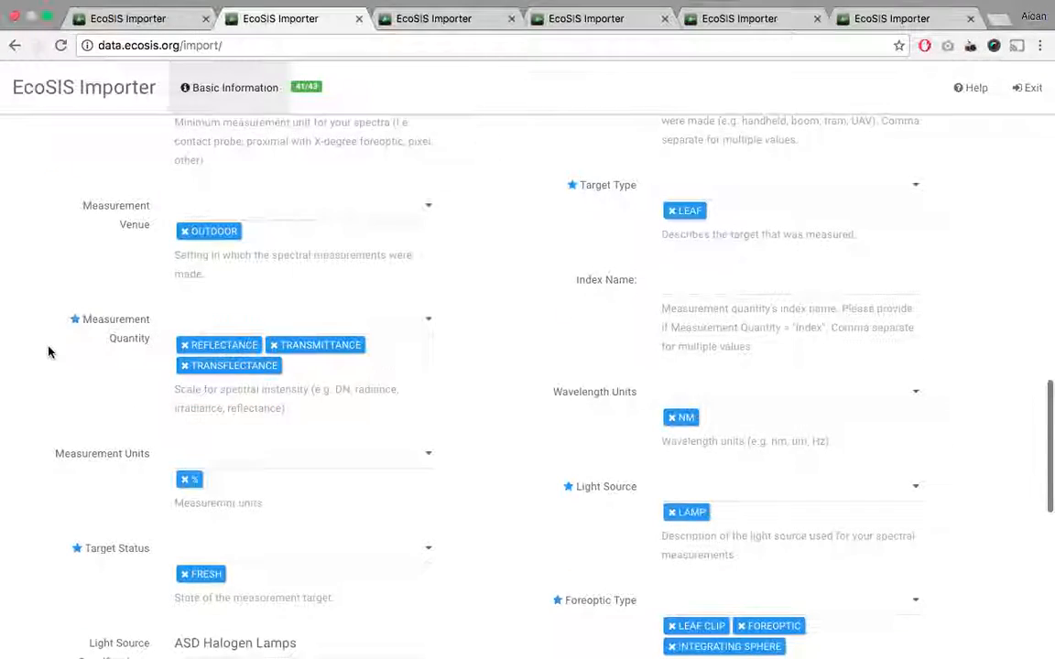
pyautogui.scroll(-8, 49, 352)
pyautogui.click(57, 372)
pyautogui.click(61, 404)
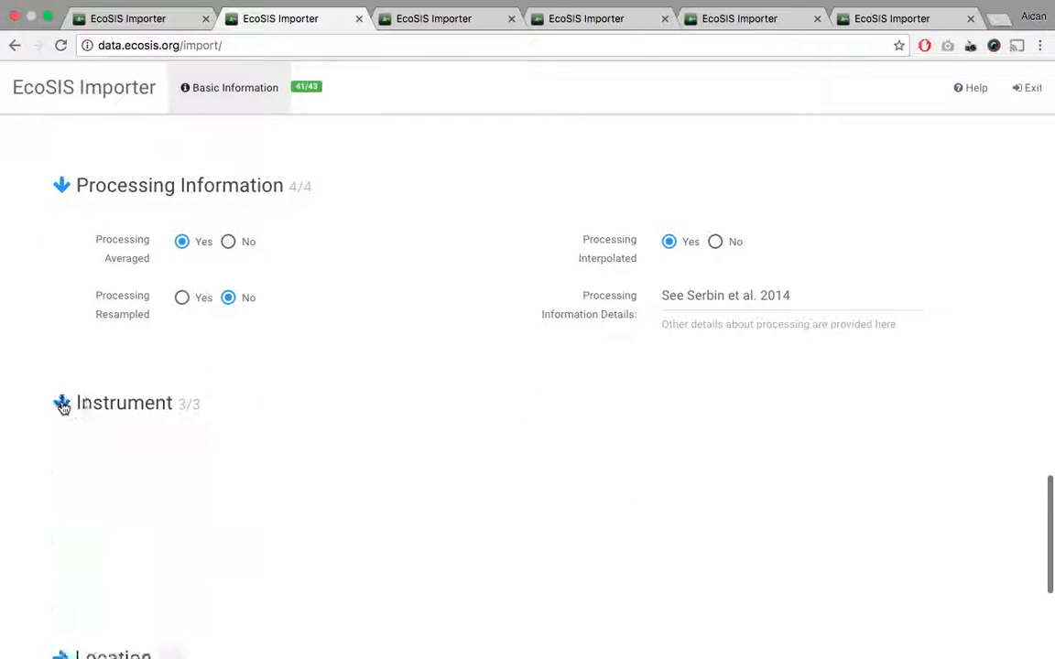
# - Review the Location, Linked Resources & Papers and Citation sections, and create the dataset
pyautogui.scroll(-5, 37, 339)
pyautogui.click(60, 345)
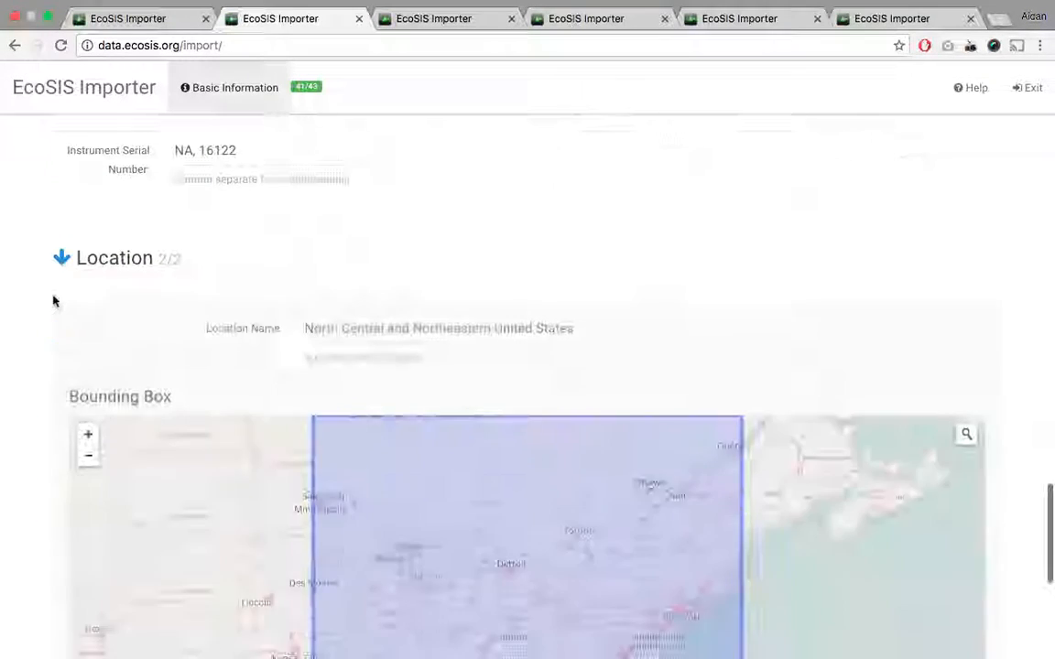
pyautogui.scroll(-5, 2, 394)
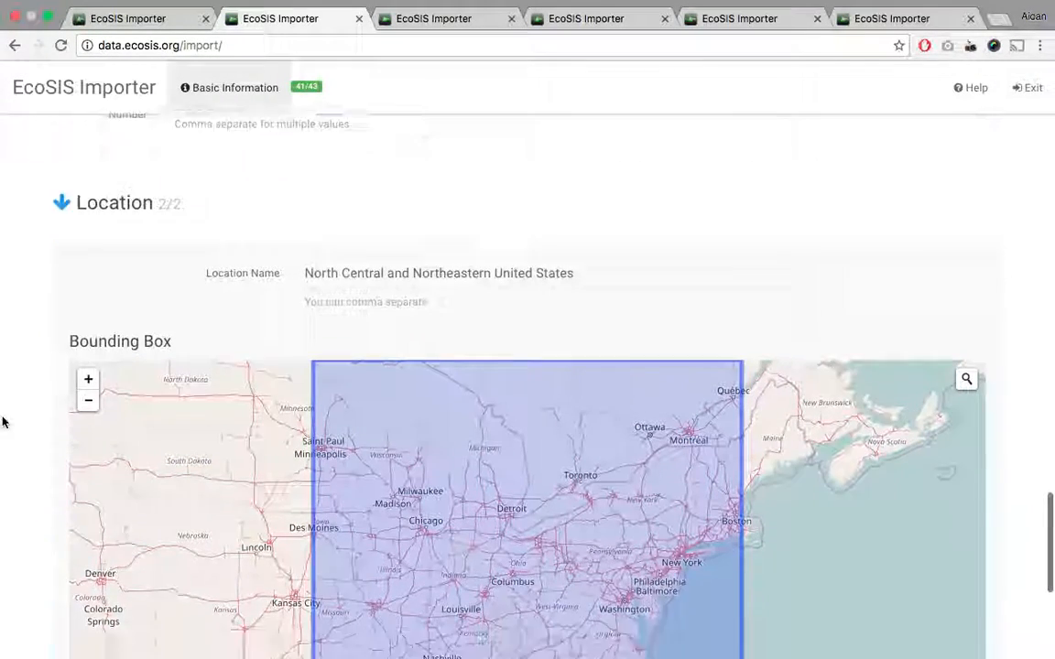
pyautogui.click(57, 411)
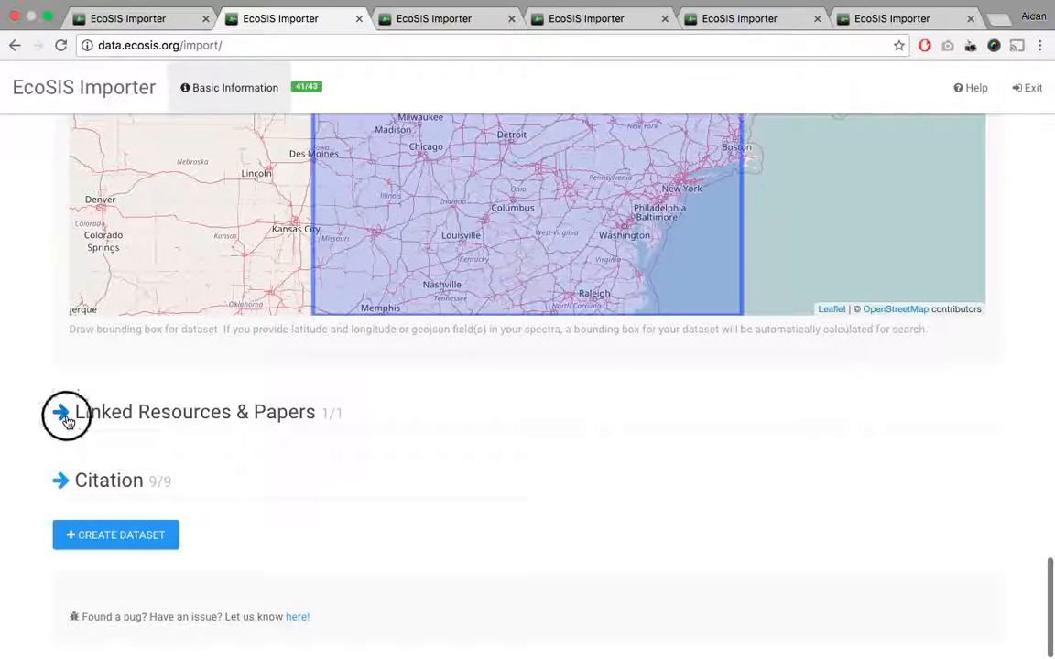
pyautogui.click(66, 483)
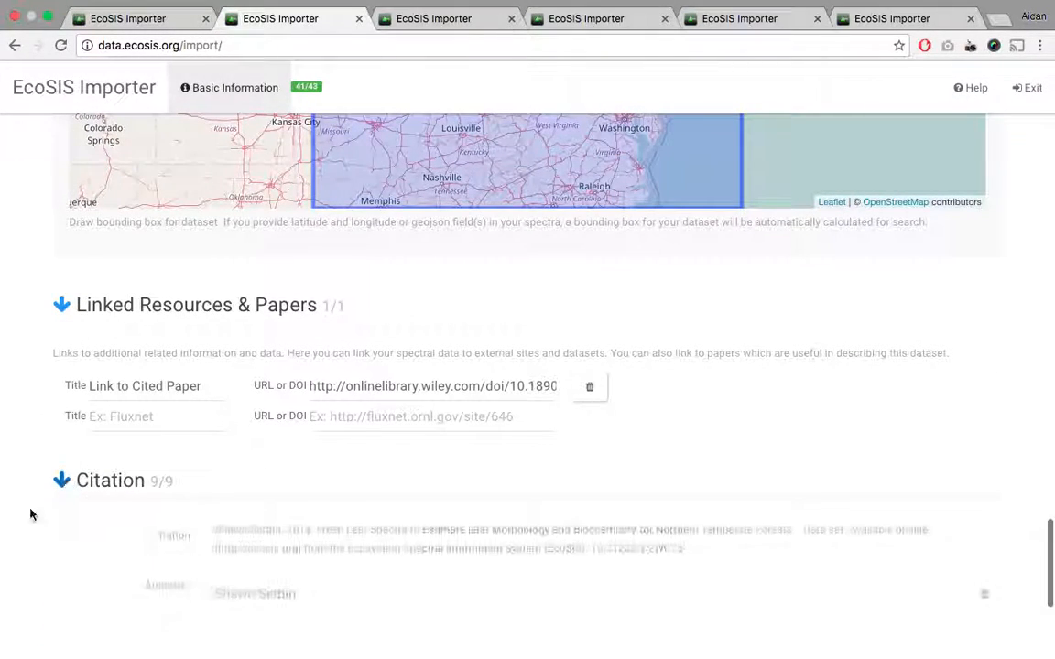
pyautogui.click(131, 545)
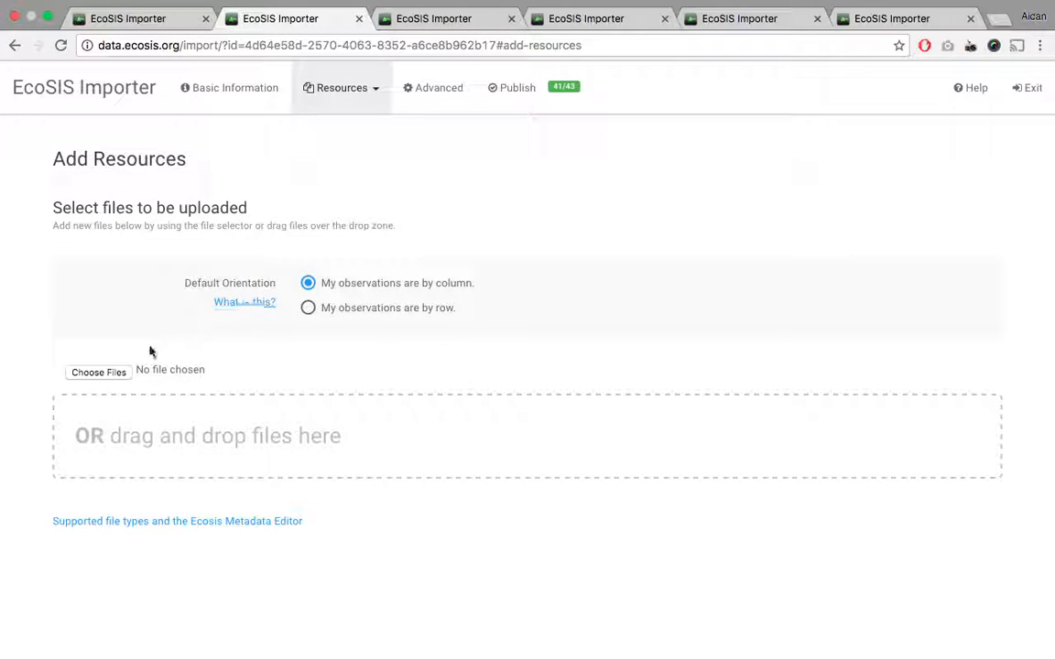
# - Return to the new dataset's Basic Information and check the metadata required for an EcoSIS DOI under Dataset DOI
pyautogui.click(249, 81)
pyautogui.scroll(-15, 801, 253)
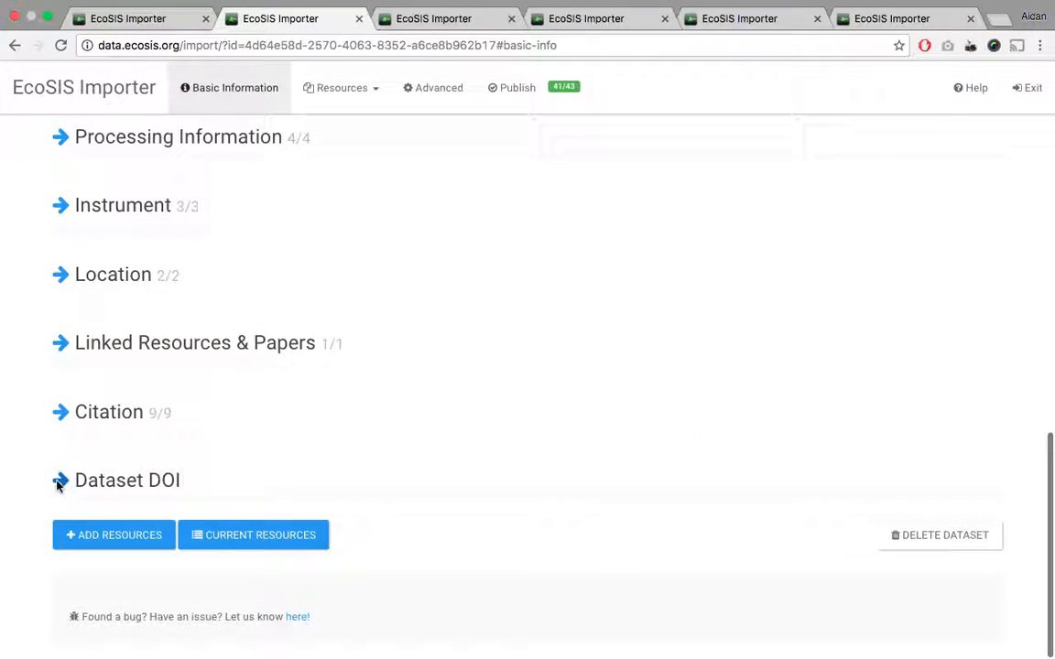
pyautogui.click(26, 476)
pyautogui.scroll(-3, 26, 474)
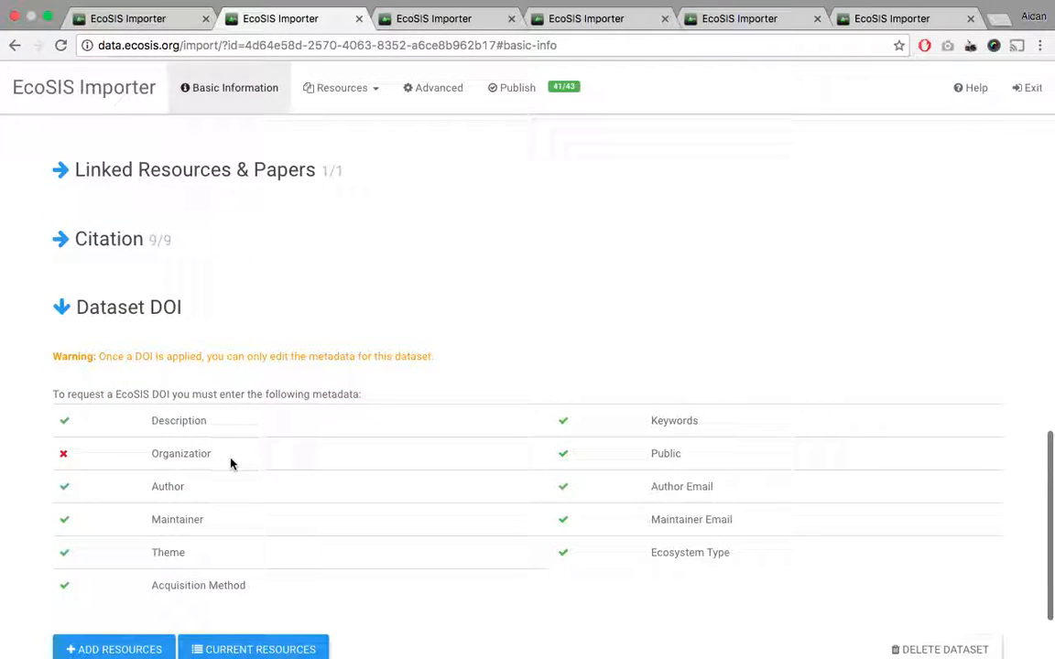
pyautogui.doubleClick(134, 448)
pyautogui.click(94, 419)
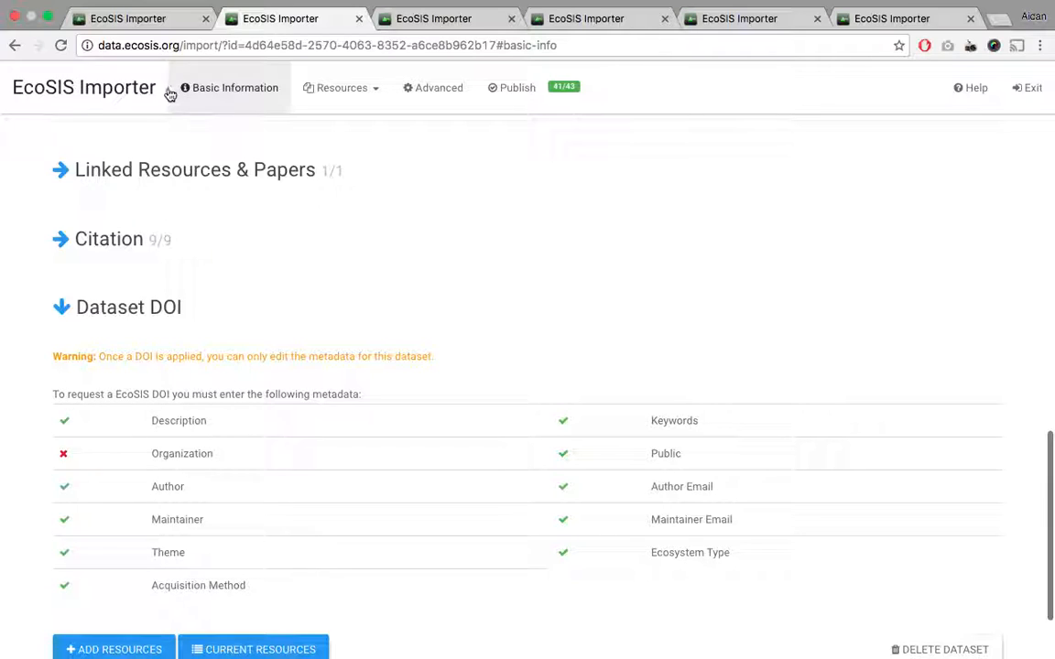
# - Switch to the tab of the dataset with a DOI applied, examine its Citation DOI and other citation details, and go to the desktop
pyautogui.click(167, 24)
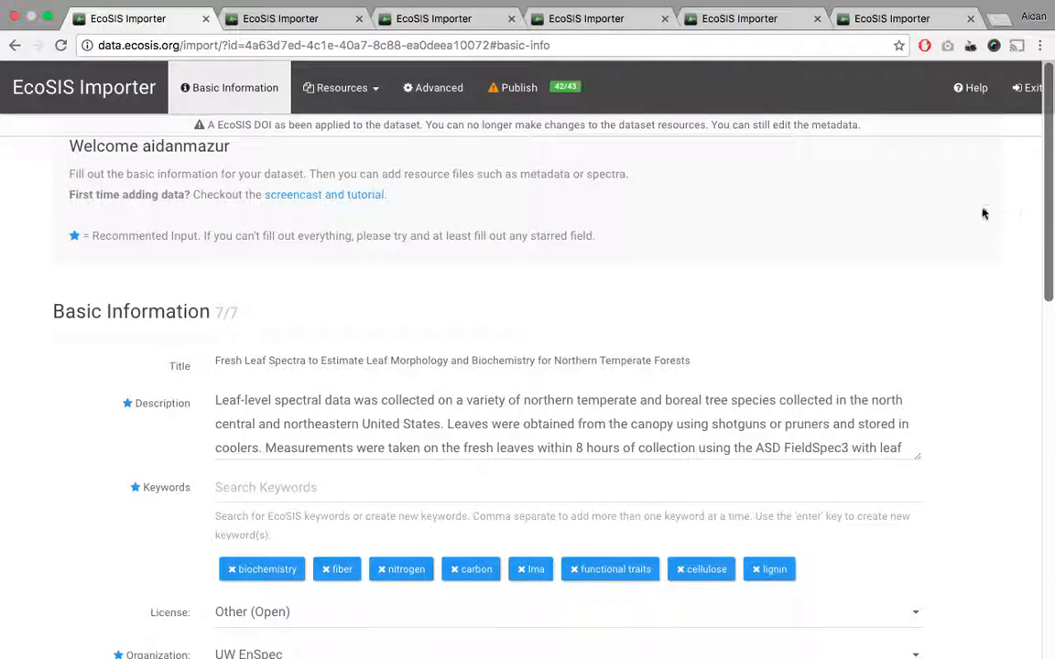
pyautogui.scroll(-15, 991, 365)
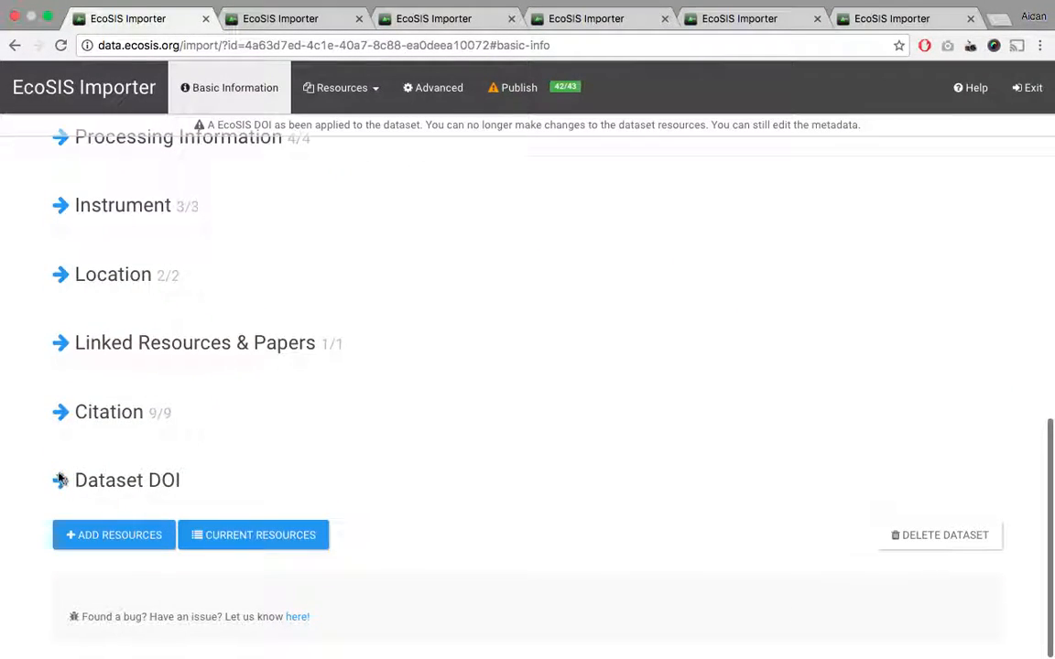
pyautogui.click(55, 409)
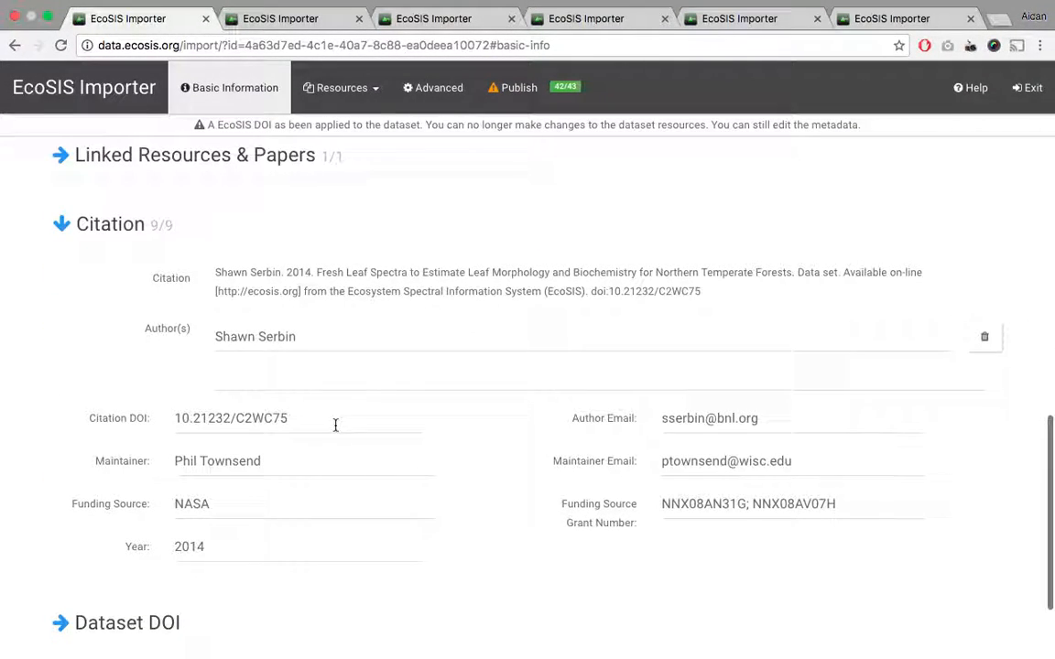
pyautogui.click(183, 414)
pyautogui.scroll(-3, 412, 375)
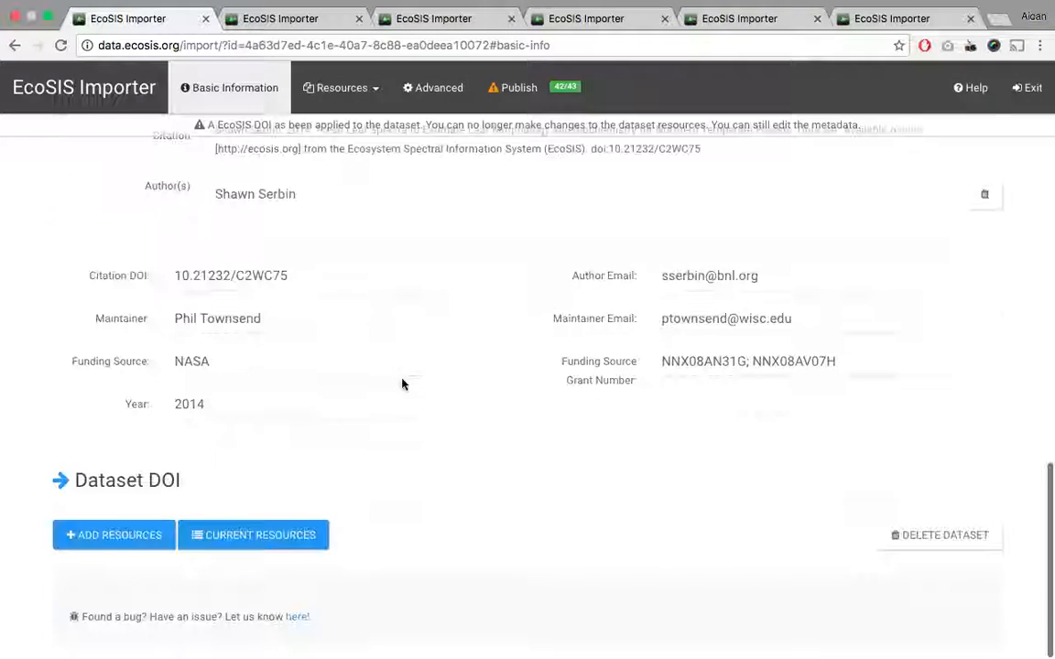
pyautogui.scroll(10, 401, 384)
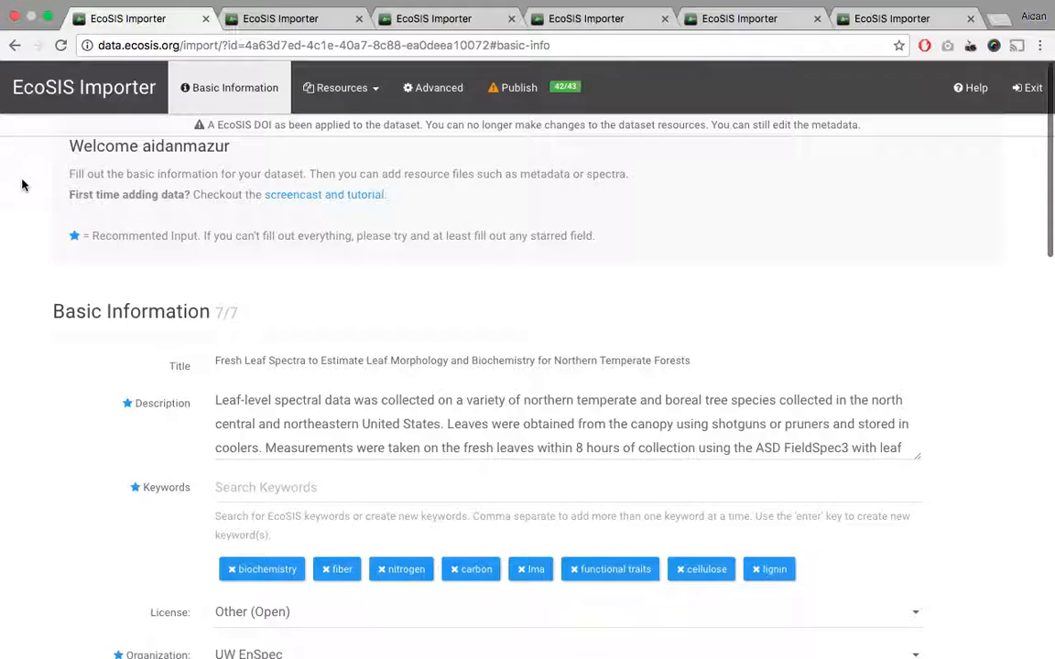
pyautogui.hotkey('ctrl', 'Left')
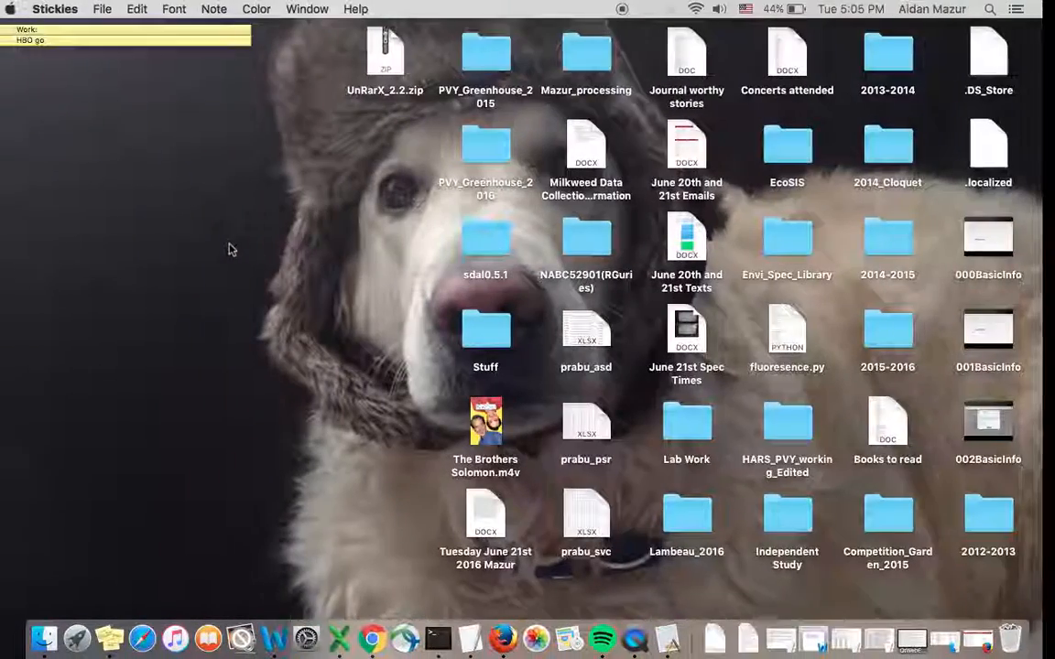